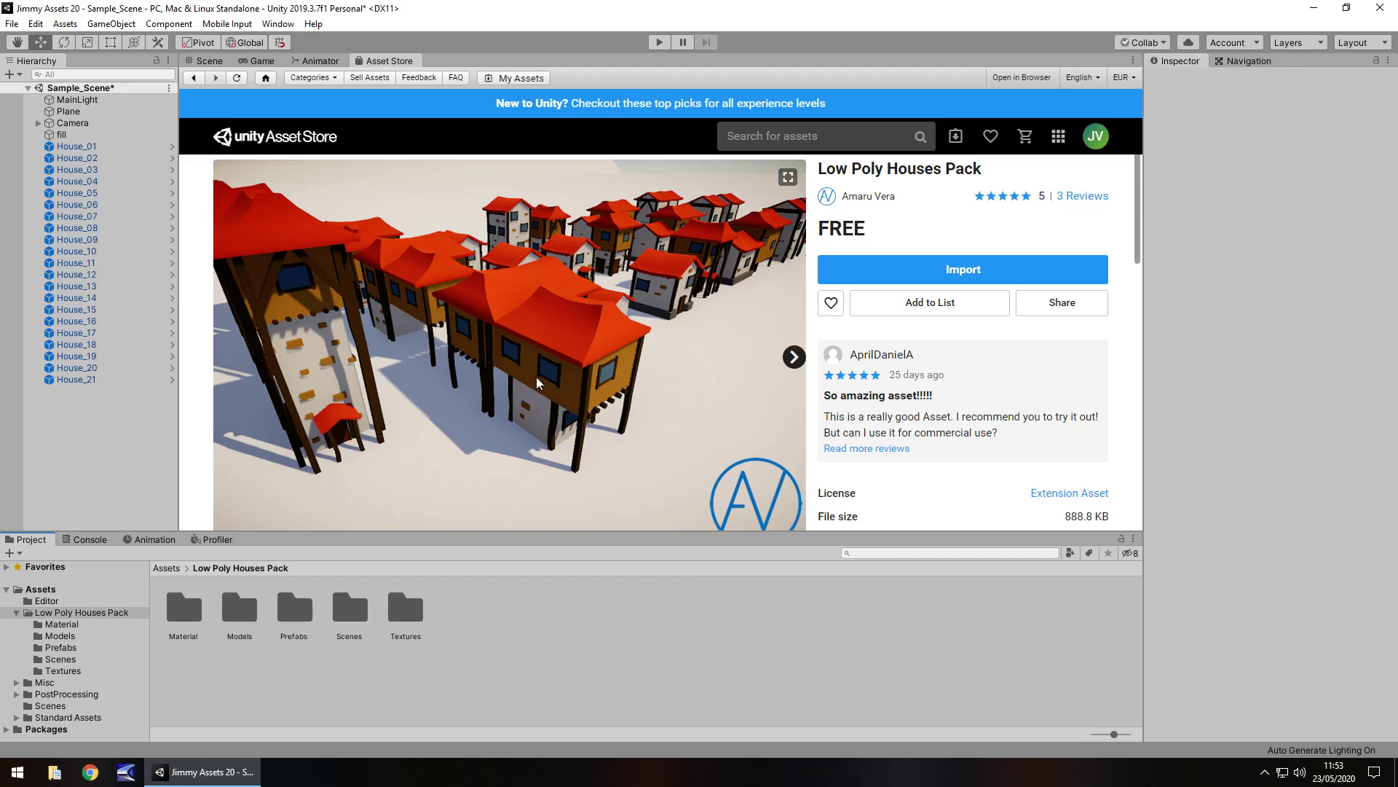
# Examine the low poly house models in the sample scene from several sides and distances
pyautogui.click(208, 62)
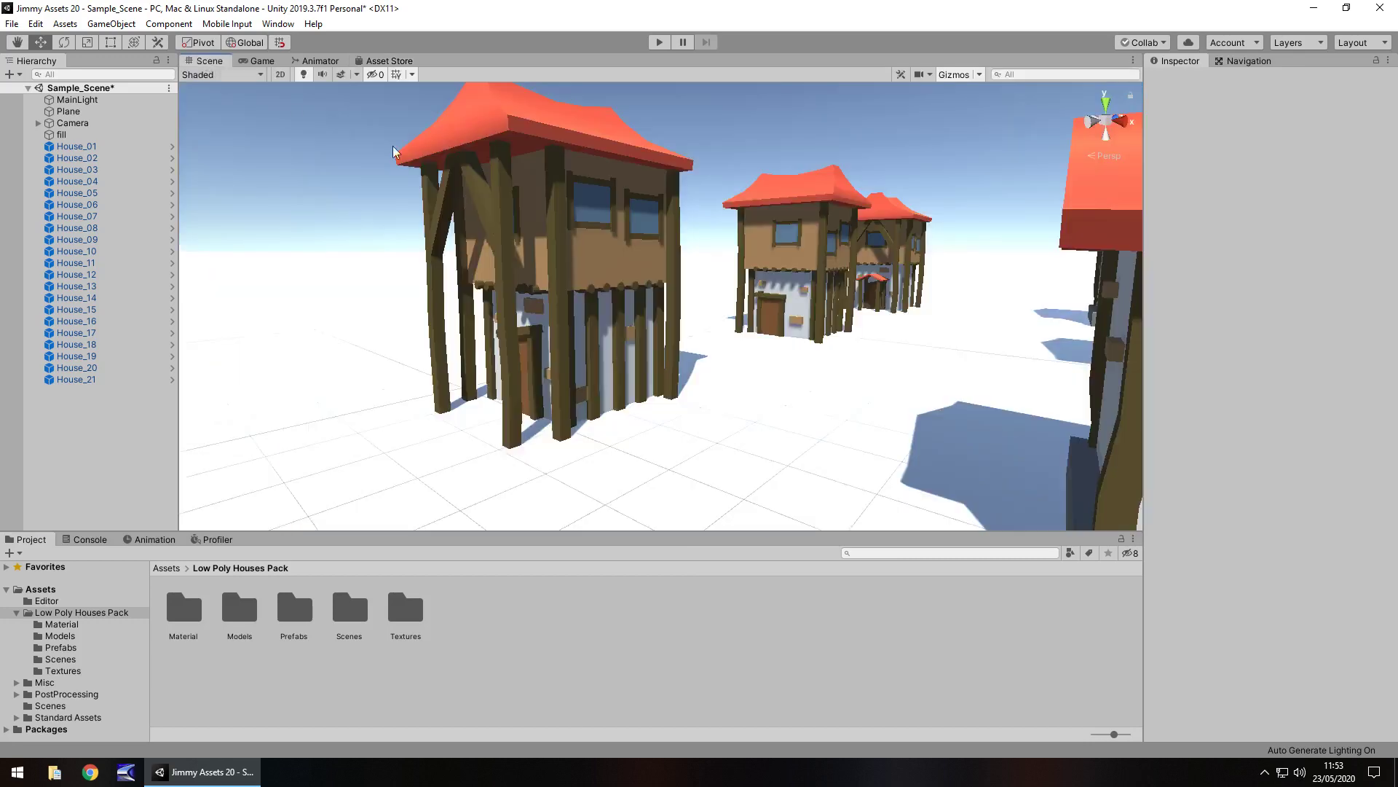
pyautogui.moveTo(678, 359); pyautogui.dragTo(876, 365, button='right')
pyautogui.moveTo(443, 339); pyautogui.dragTo(1265, 193, button='middle')
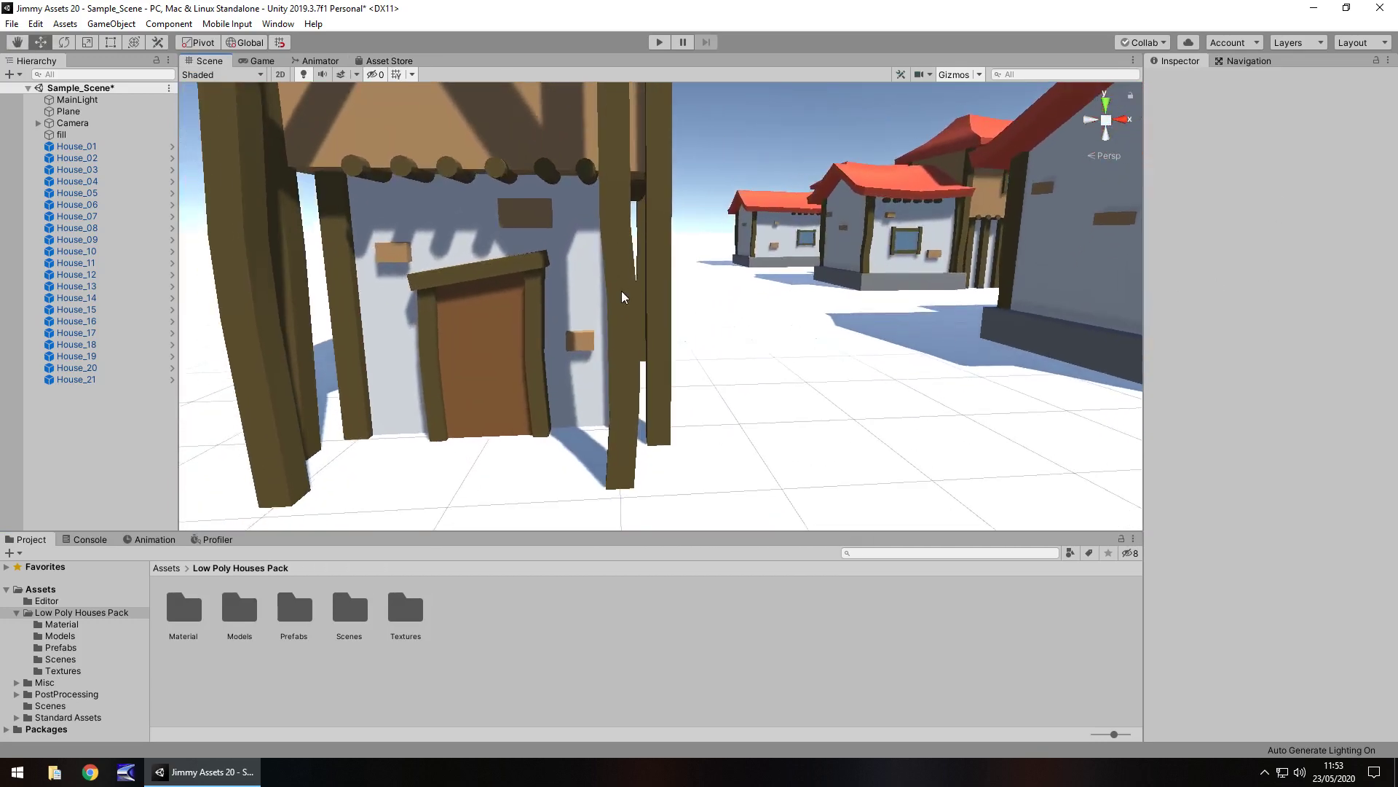
pyautogui.moveTo(818, 260); pyautogui.dragTo(632, 294, button='right')
pyautogui.moveTo(894, 253); pyautogui.dragTo(521, 470, button='middle')
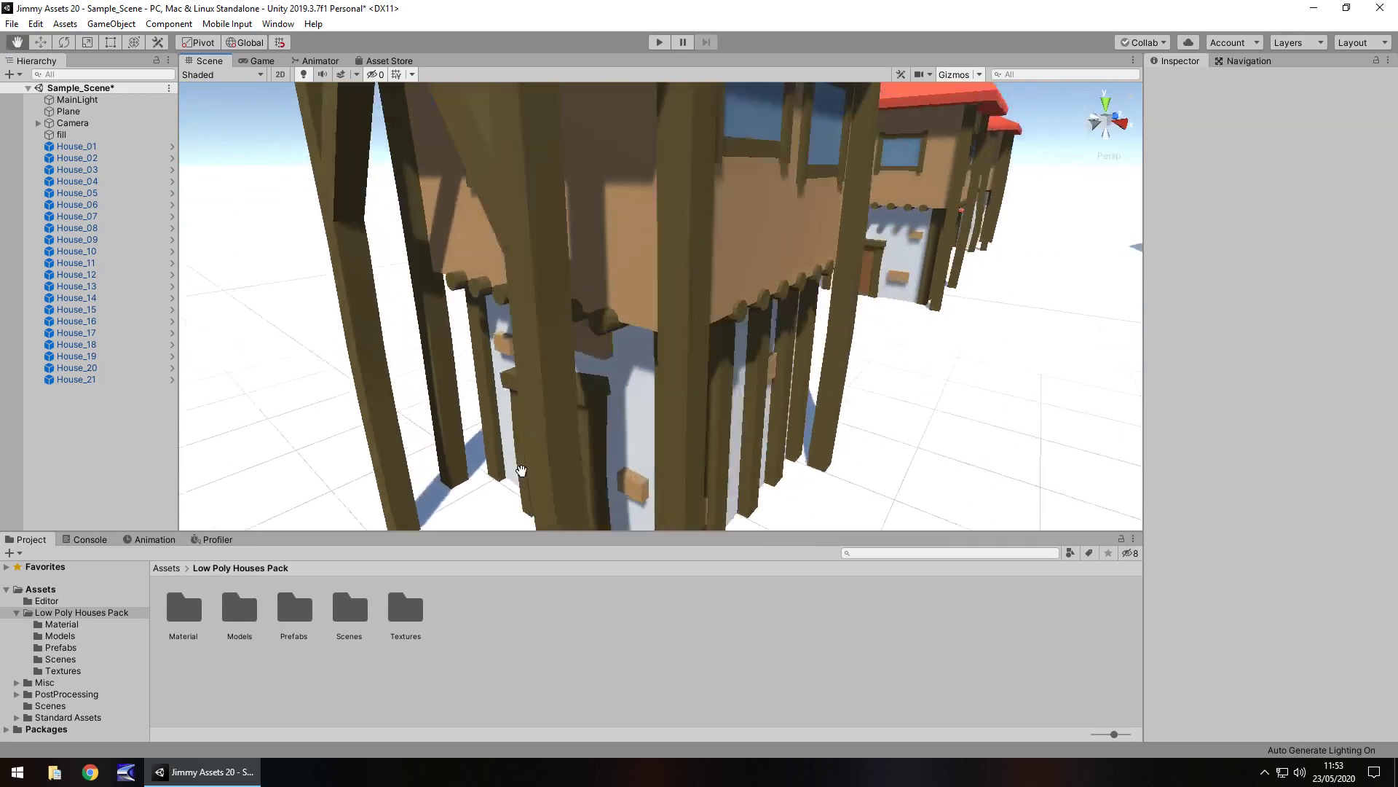
pyautogui.moveTo(521, 471); pyautogui.dragTo(356, 304, button='right')
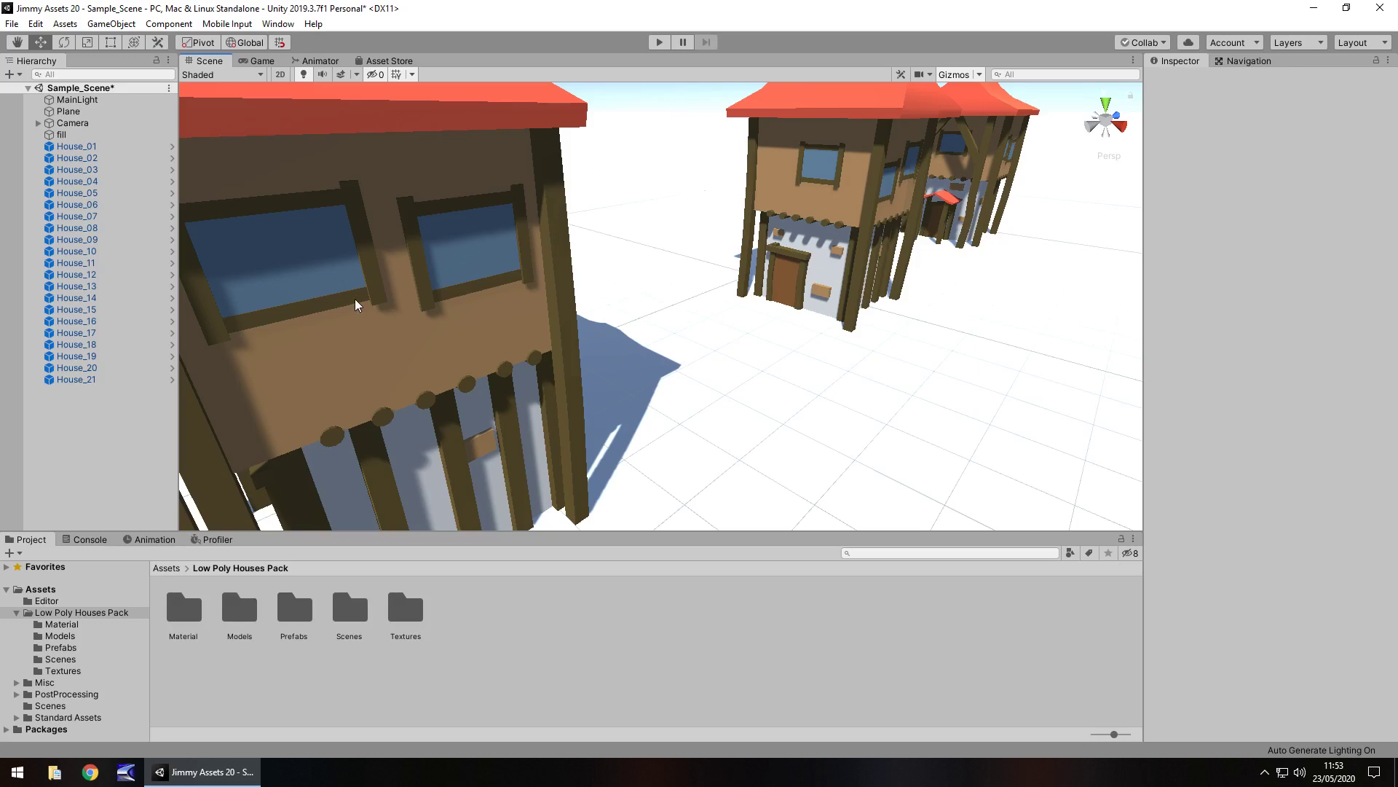
pyautogui.moveTo(468, 340); pyautogui.dragTo(921, 246, button='right')
pyautogui.moveTo(750, 222); pyautogui.dragTo(635, 478, button='right')
pyautogui.moveTo(635, 182); pyautogui.dragTo(870, 252, button='right')
pyautogui.moveTo(871, 252); pyautogui.dragTo(408, 272, button='middle')
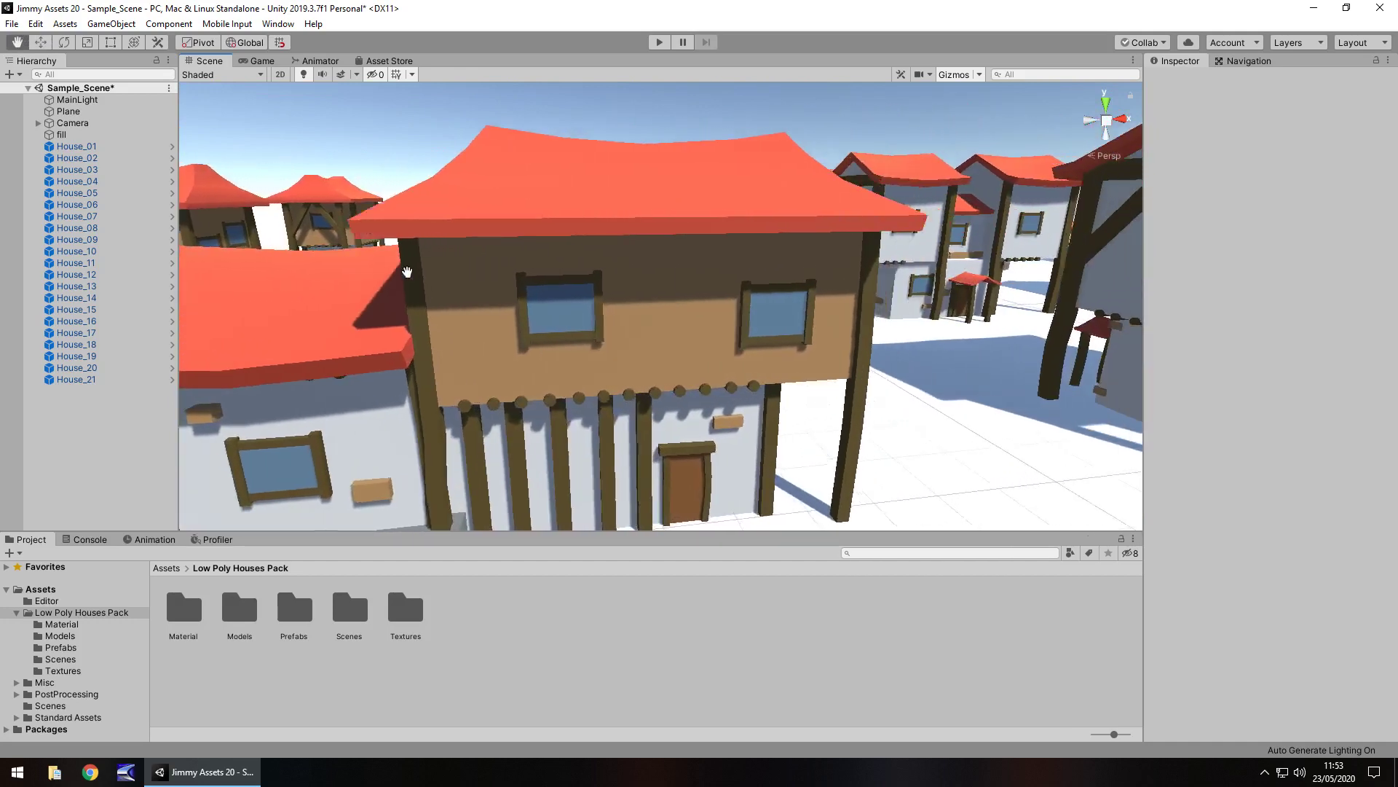
pyautogui.moveTo(407, 272); pyautogui.dragTo(318, 306, button='right')
pyautogui.moveTo(796, 306); pyautogui.dragTo(146, 301, button='middle')
pyautogui.moveTo(744, 255); pyautogui.dragTo(571, 286, button='right')
pyautogui.moveTo(676, 267); pyautogui.dragTo(331, 290, button='middle')
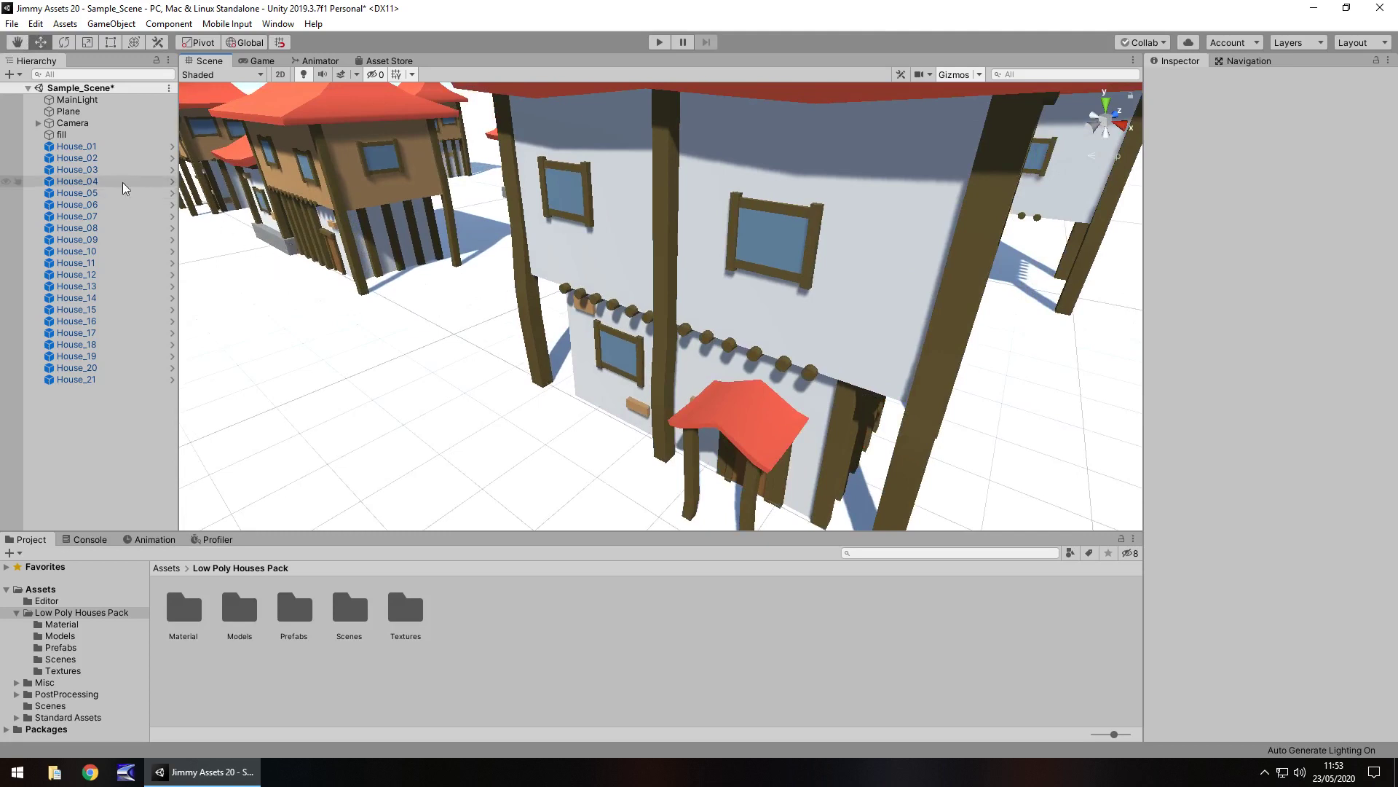
# Preview the Camera's Post-Processing Behaviour by enabling it and disabling it again
pyautogui.click(73, 123)
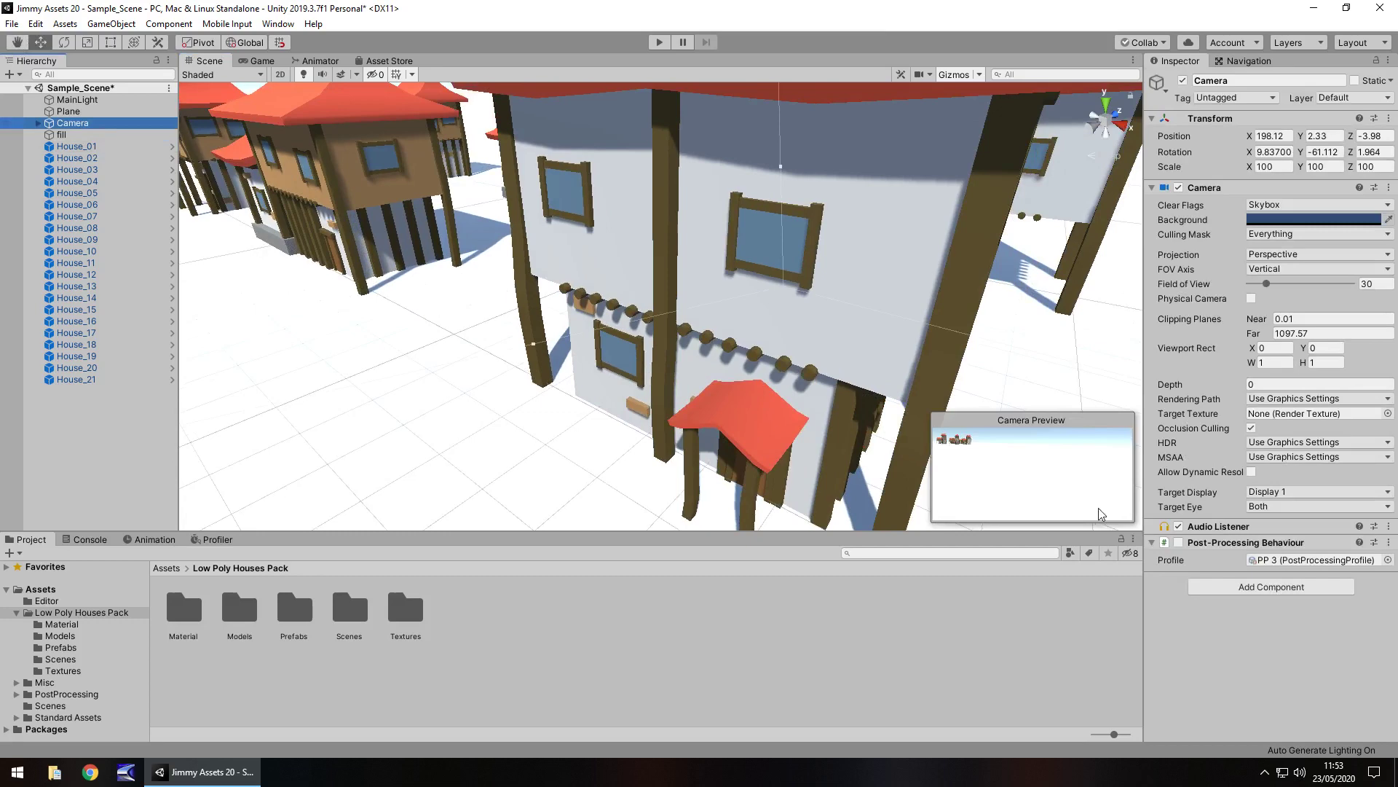
pyautogui.click(1178, 541)
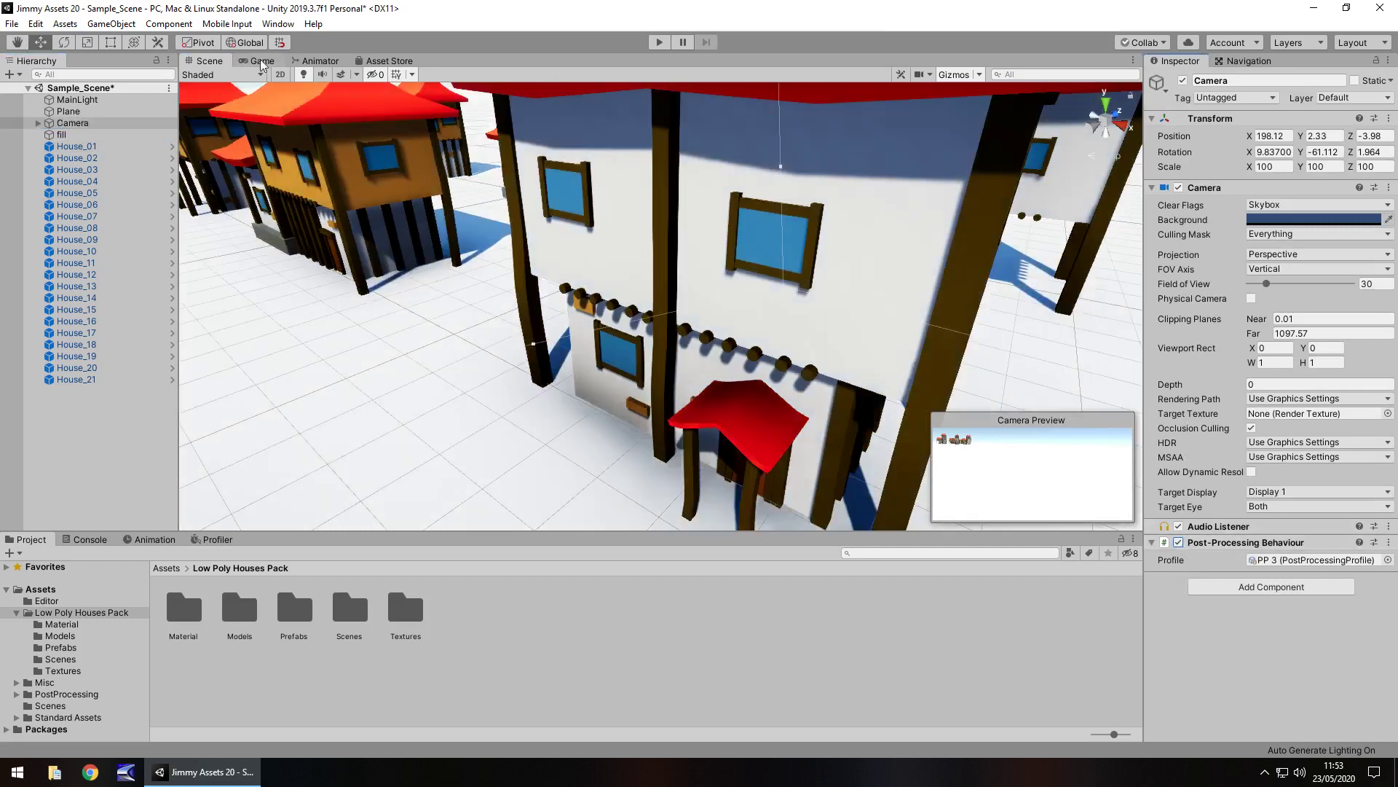
pyautogui.click(1178, 542)
# Examine the roofs, walls and overall arrangement of the houses without post-processing, up close and from above
pyautogui.keyDown('alt'); pyautogui.moveTo(679, 290); pyautogui.dragTo(699, 289); pyautogui.keyUp('alt')
pyautogui.moveTo(699, 288); pyautogui.dragTo(742, 246, button='right')
pyautogui.scroll(10, 790, 244)
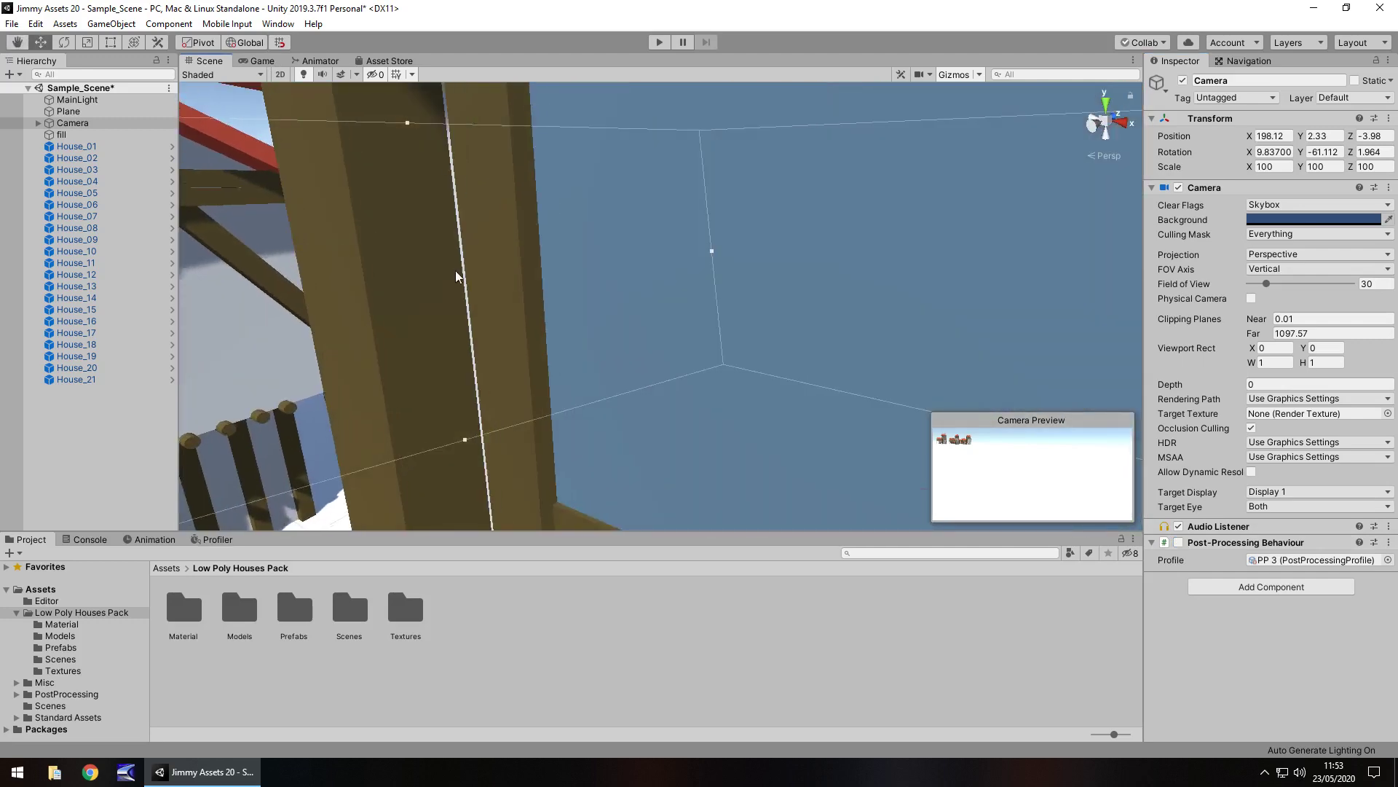
pyautogui.scroll(-10, 606, 303)
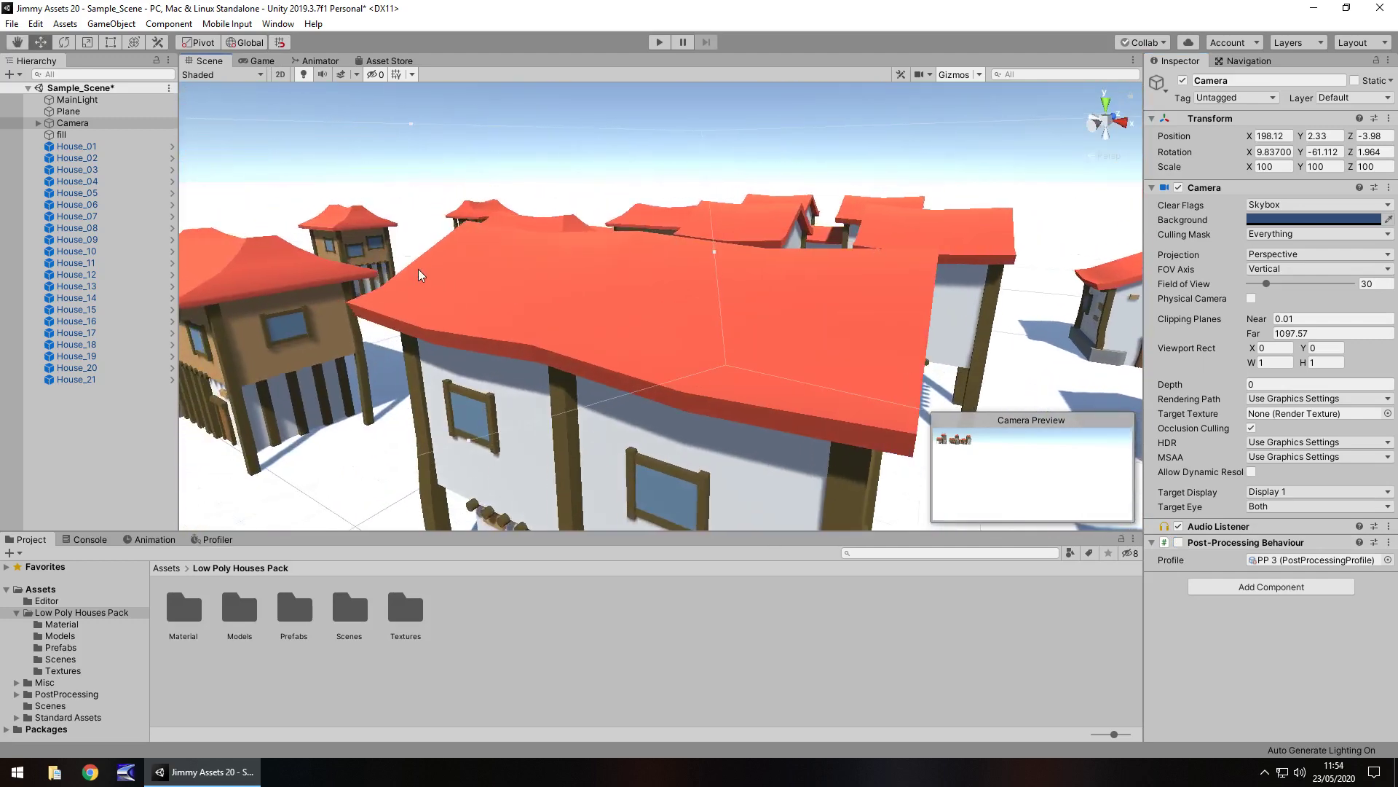
pyautogui.moveTo(423, 277); pyautogui.dragTo(473, 308, button='right')
pyautogui.moveTo(437, 304); pyautogui.dragTo(1174, 382)
pyautogui.moveTo(1174, 382); pyautogui.dragTo(1177, 383, button='middle')
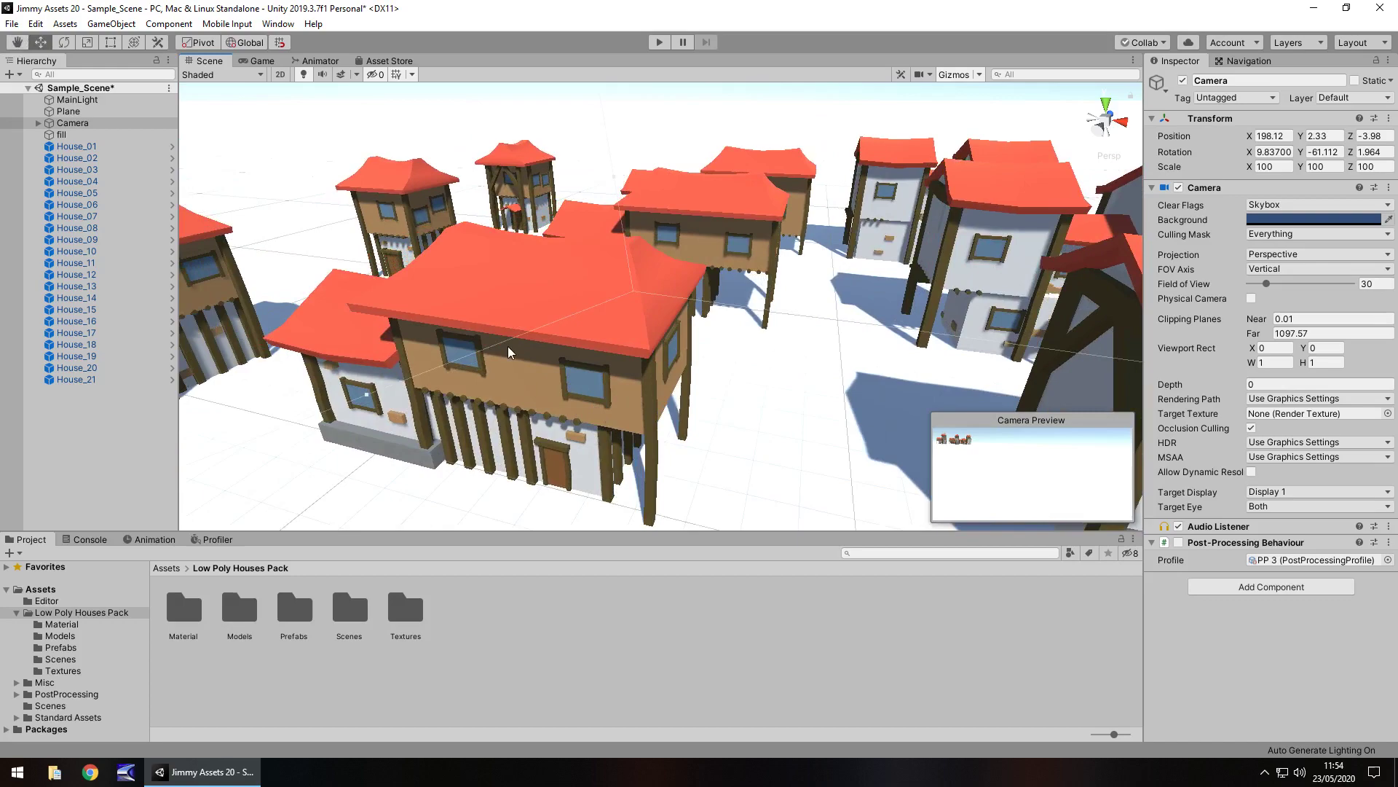
pyautogui.keyDown('alt'); pyautogui.moveTo(463, 314); pyautogui.dragTo(714, 380); pyautogui.keyUp('alt')
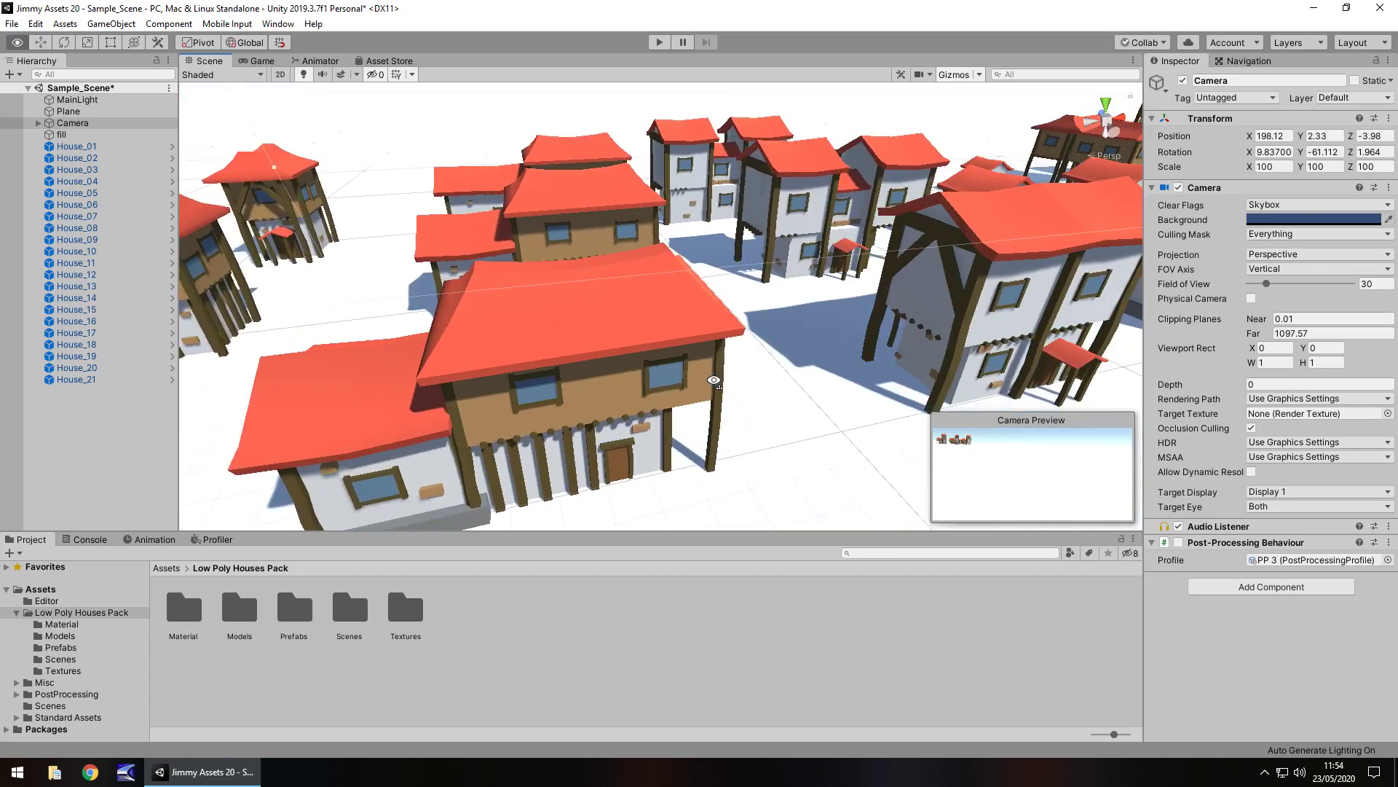
pyautogui.moveTo(473, 368); pyautogui.dragTo(584, 223, button='middle')
pyautogui.scroll(-8, 565, 232)
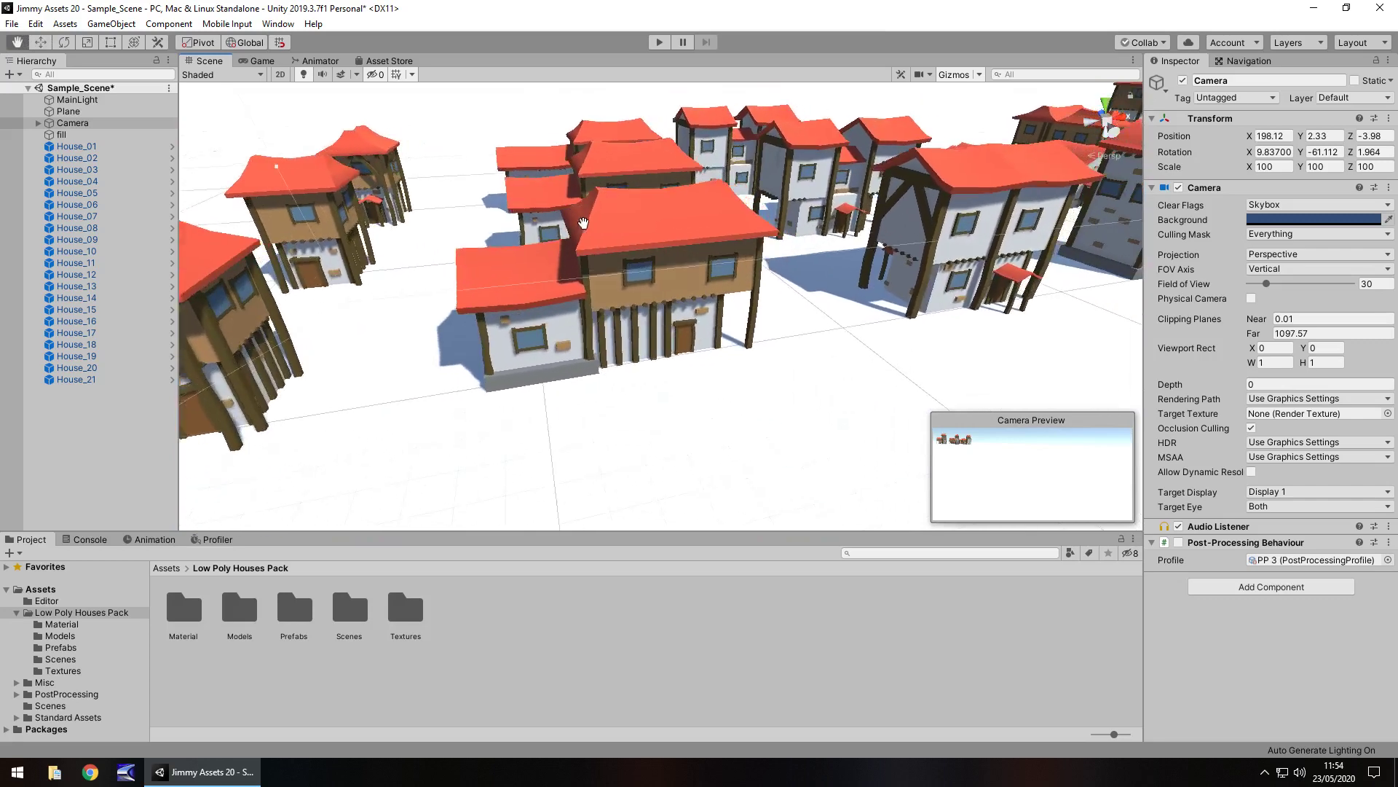
pyautogui.scroll(2, 582, 223)
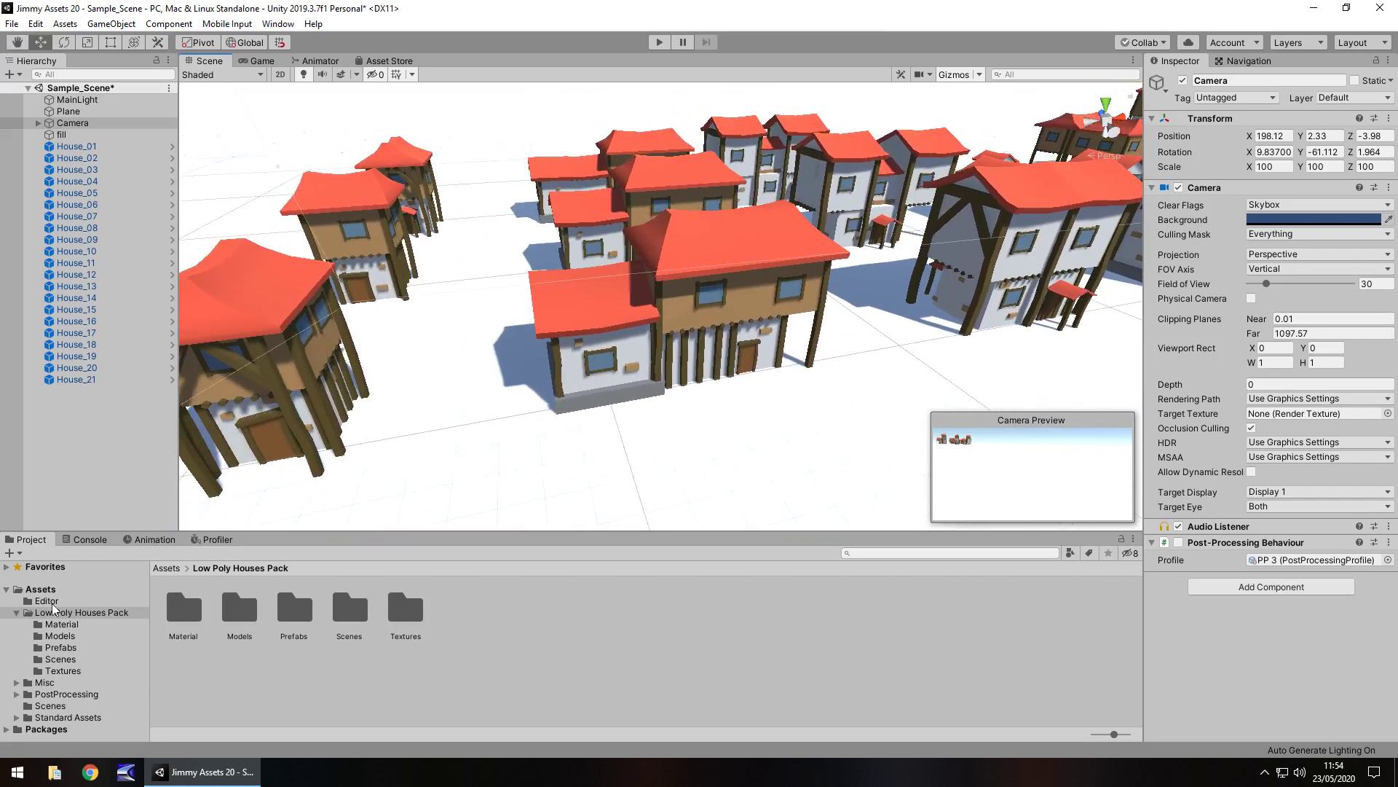
# Place the House_13 and House_14 prefabs from the Low Poly Houses Pack side by side on an empty area of the plane
pyautogui.click(63, 649)
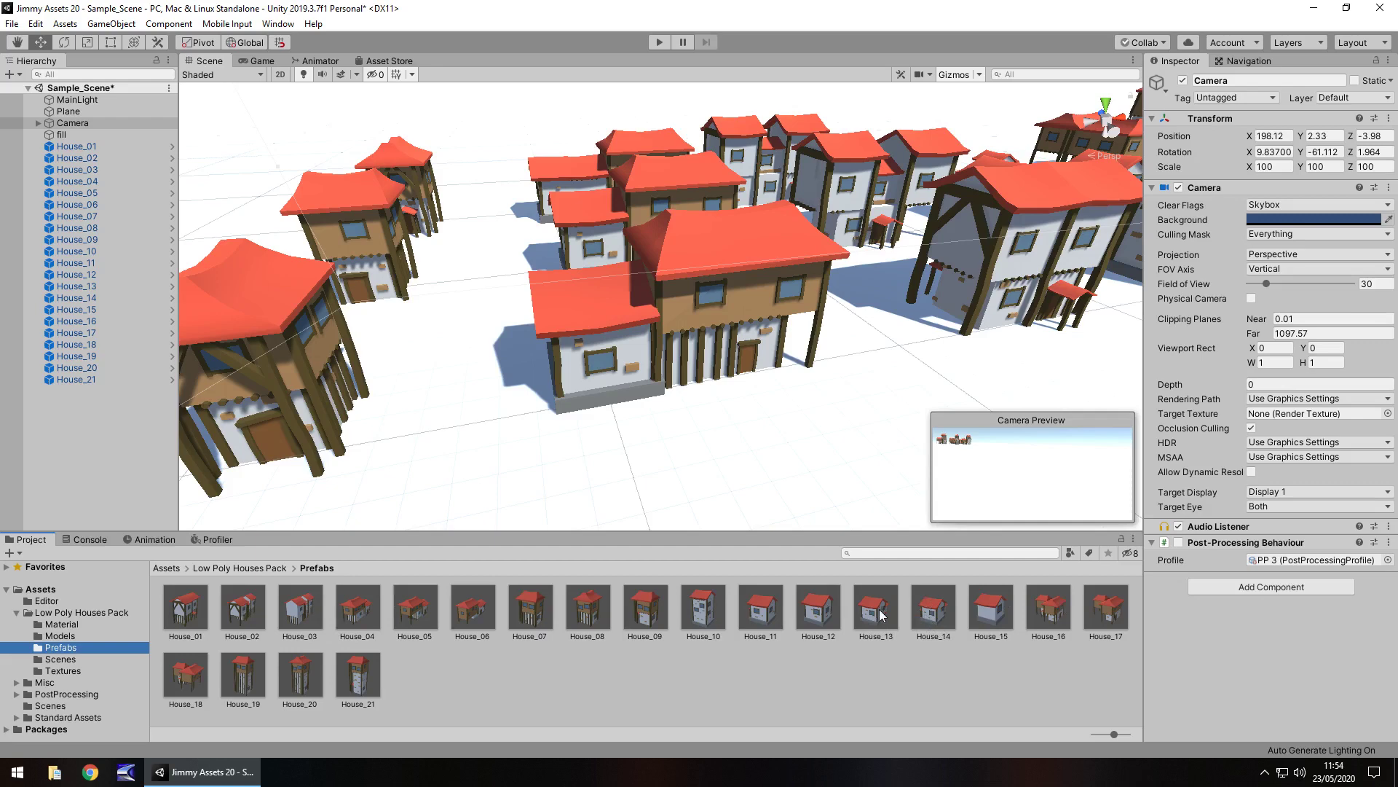
pyautogui.moveTo(484, 371); pyautogui.dragTo(764, 403, button='right')
pyautogui.moveTo(765, 403); pyautogui.dragTo(394, 315, button='middle')
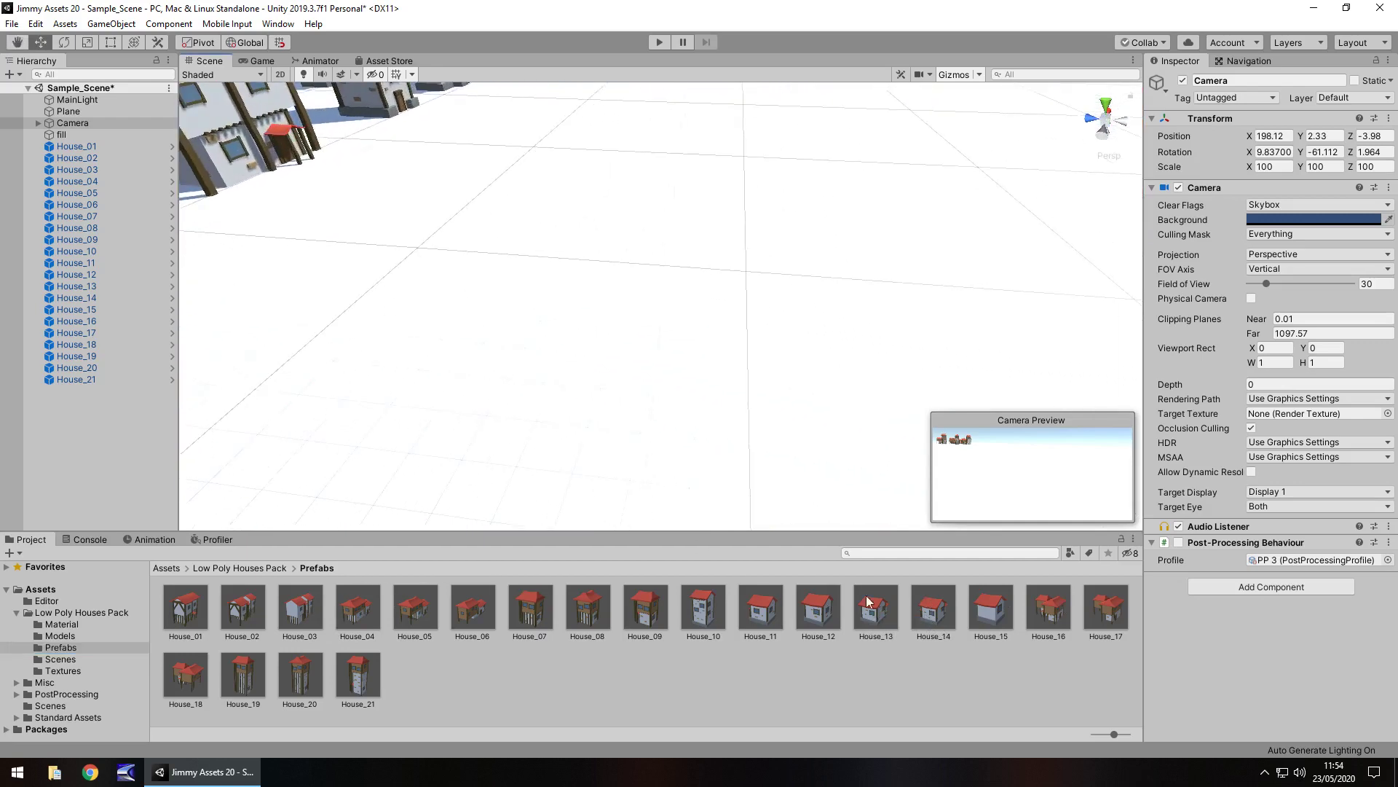
pyautogui.moveTo(871, 617); pyautogui.dragTo(627, 251)
pyautogui.moveTo(931, 612); pyautogui.dragTo(801, 254)
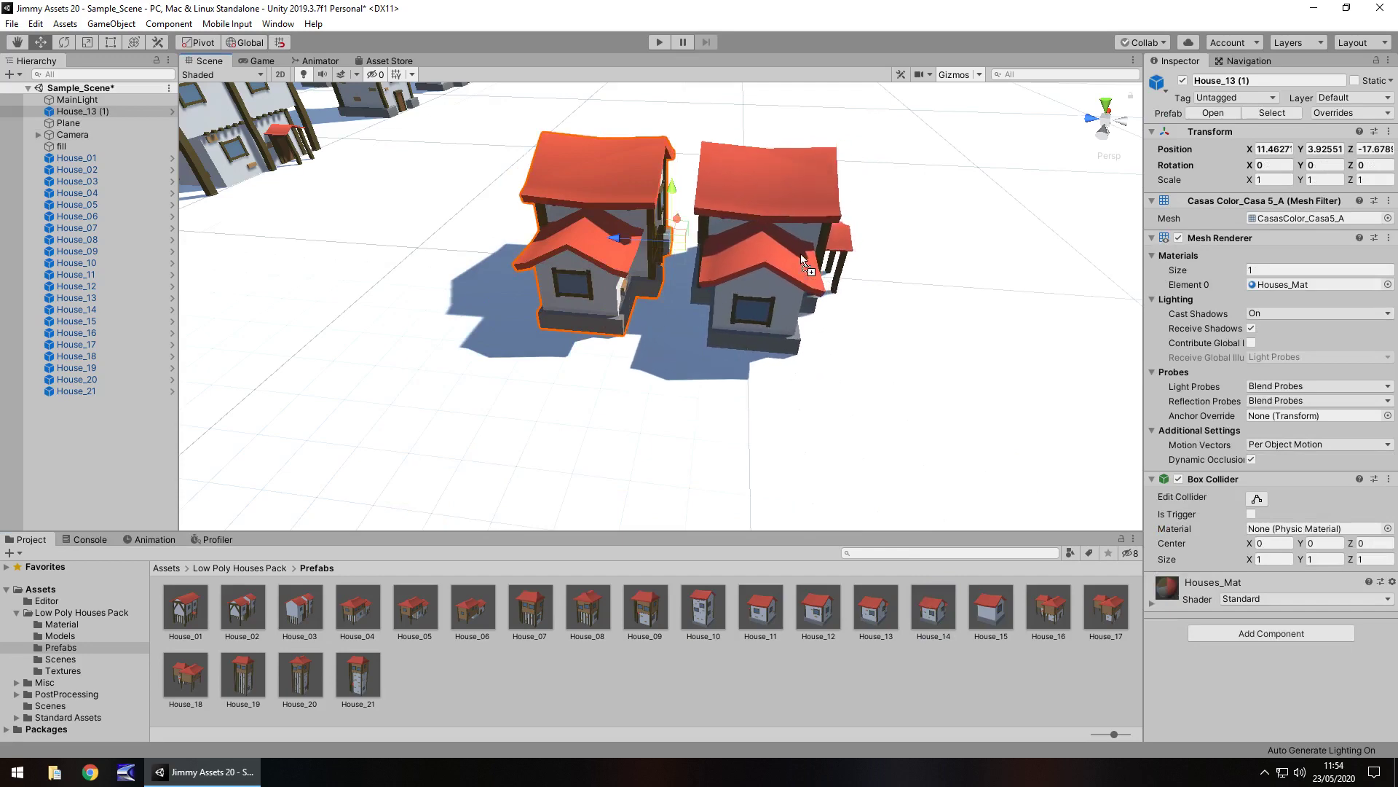
pyautogui.moveTo(890, 312); pyautogui.dragTo(569, 319, button='middle')
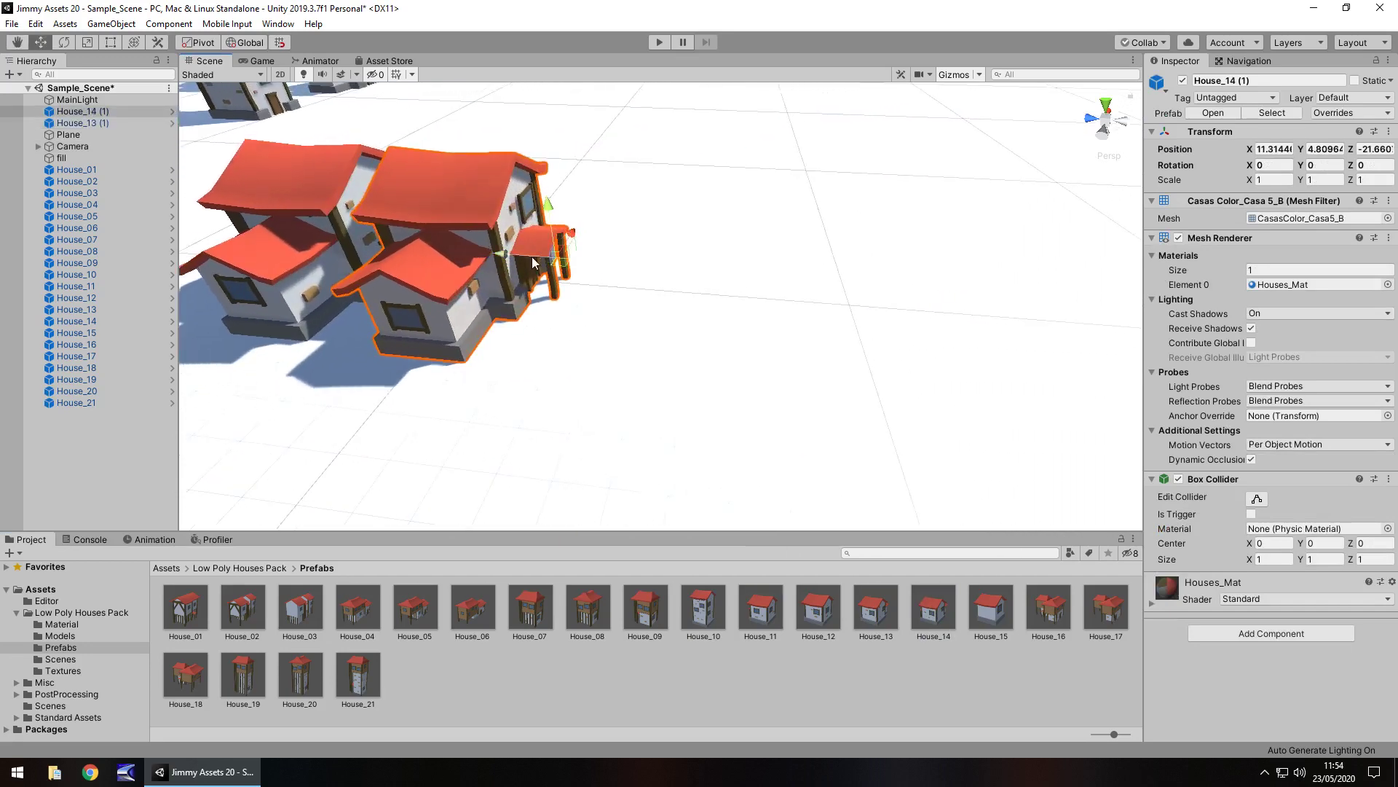
# Add the House_17 prefab to the open ground behind the two newly placed houses
pyautogui.moveTo(452, 291); pyautogui.dragTo(509, 329, button='middle')
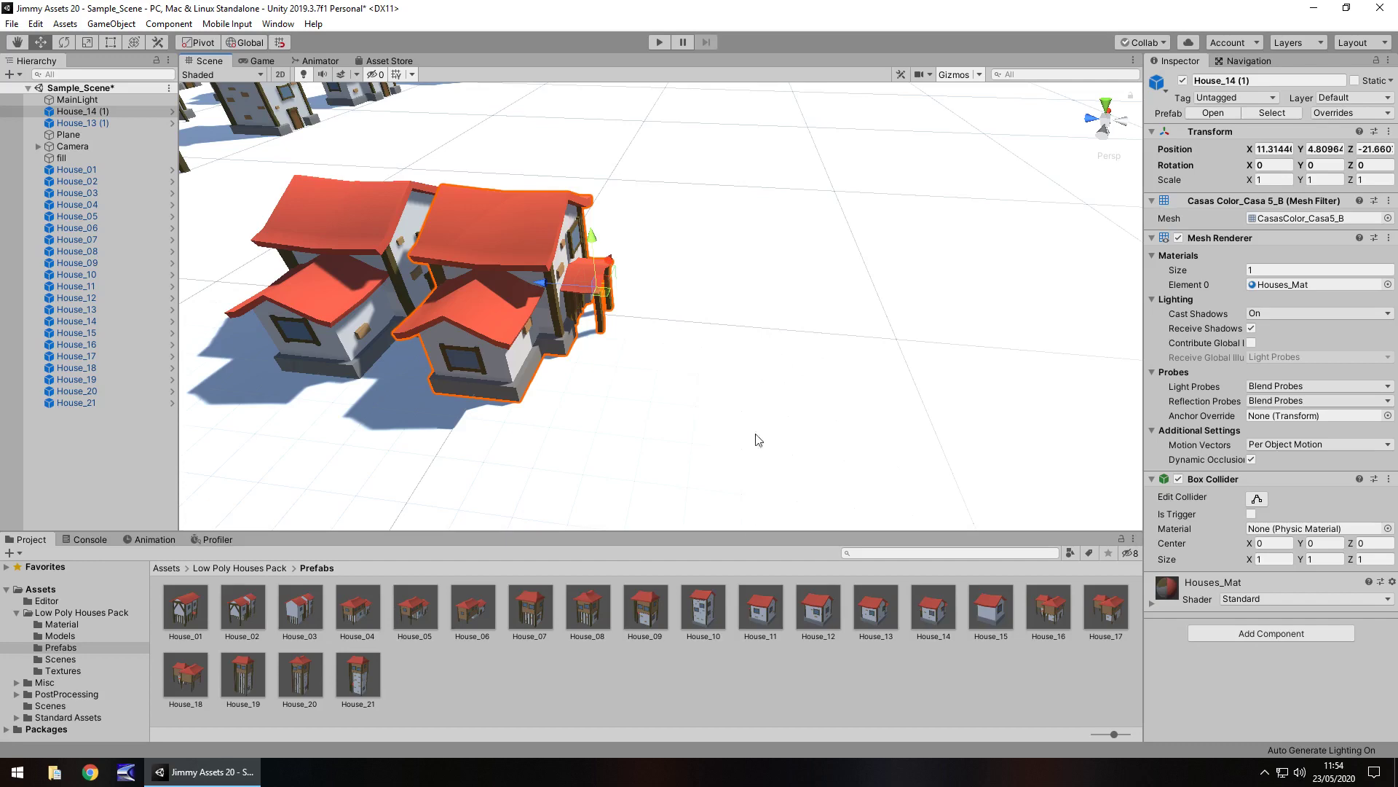
pyautogui.click(716, 689)
pyautogui.moveTo(1105, 608); pyautogui.dragTo(750, 174)
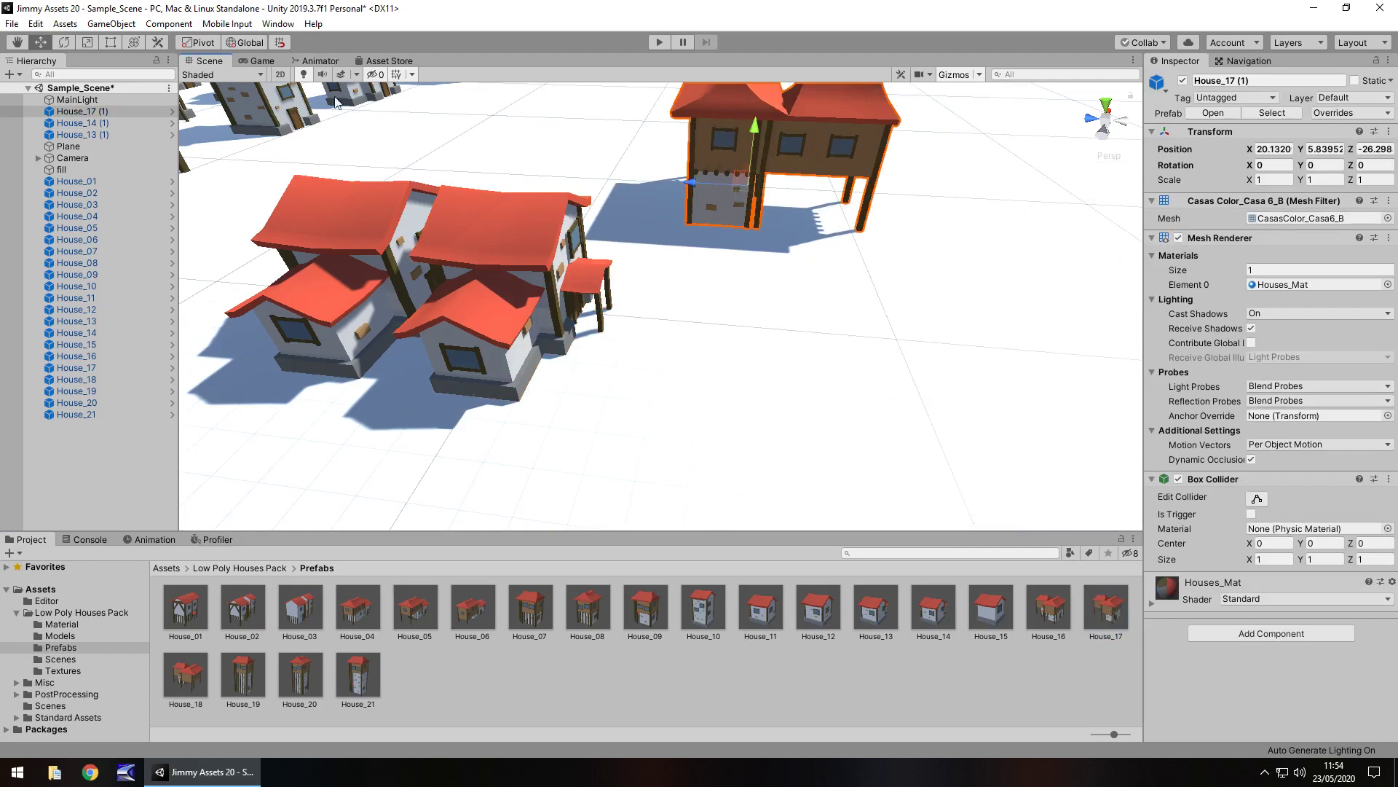
# Check the Low Poly Houses Pack page in the Asset Store and inspect the added houses alongside the sample village
pyautogui.click(405, 61)
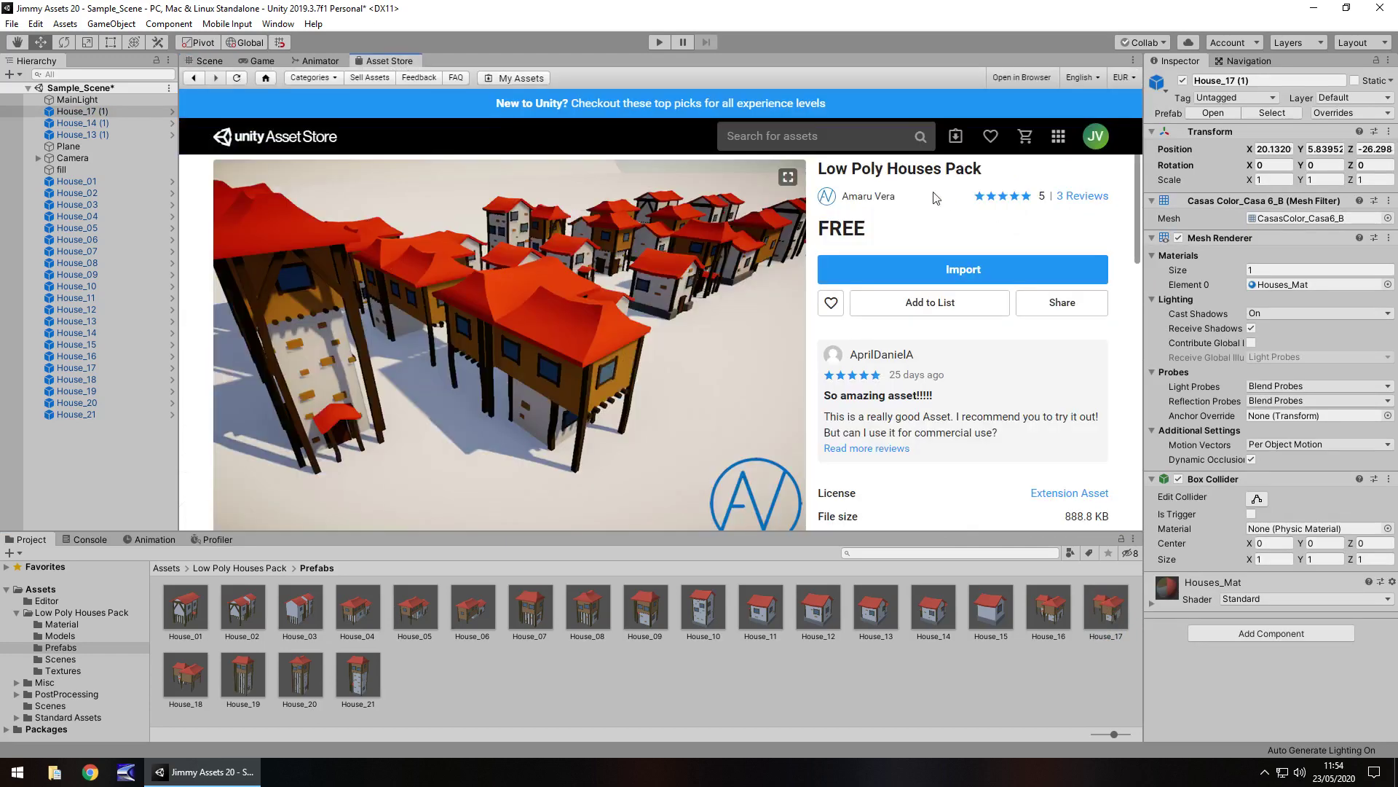
pyautogui.click(209, 61)
pyautogui.moveTo(596, 360); pyautogui.dragTo(1064, 493, button='middle')
pyautogui.moveTo(648, 316); pyautogui.dragTo(520, 285, button='right')
pyautogui.moveTo(782, 328); pyautogui.dragTo(702, 357, button='right')
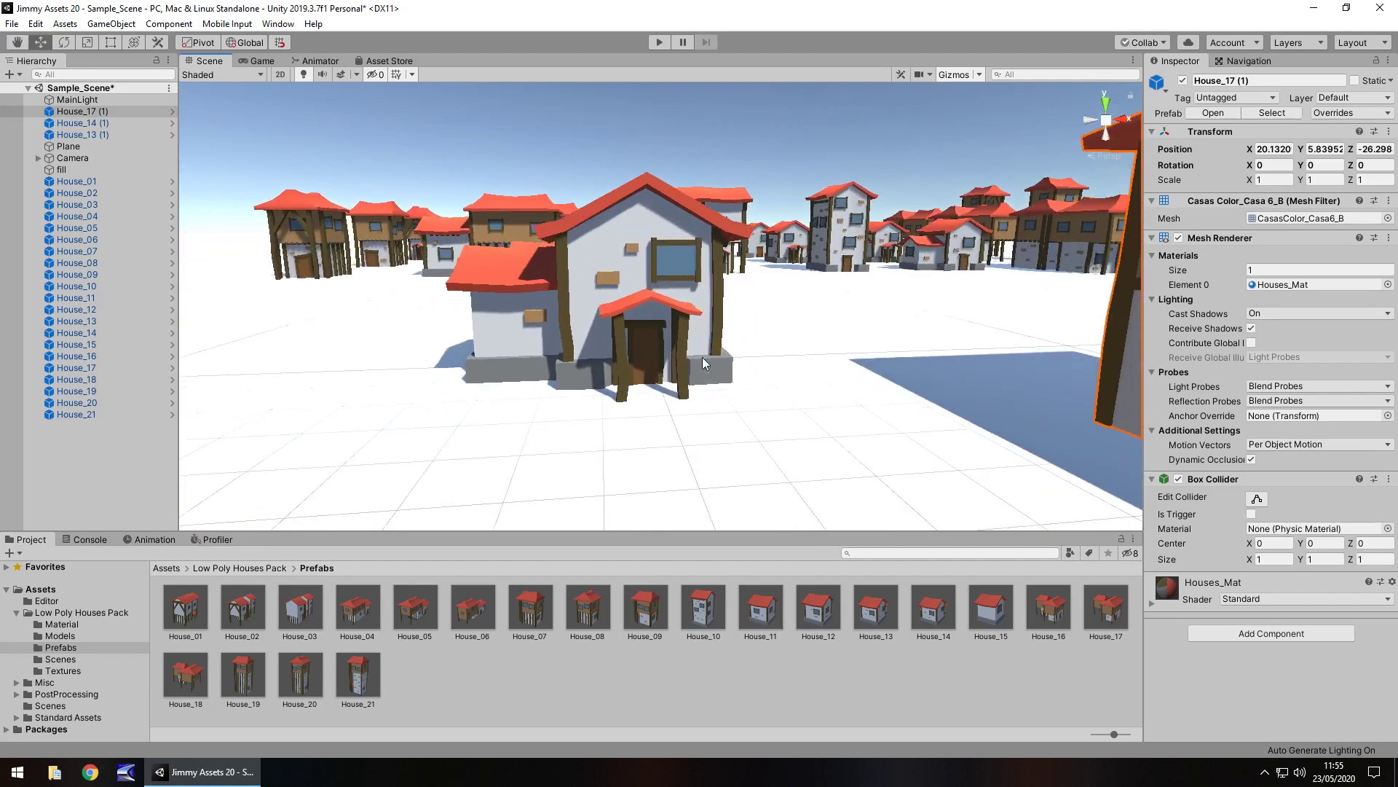
pyautogui.moveTo(681, 271); pyautogui.dragTo(565, 335, button='right')
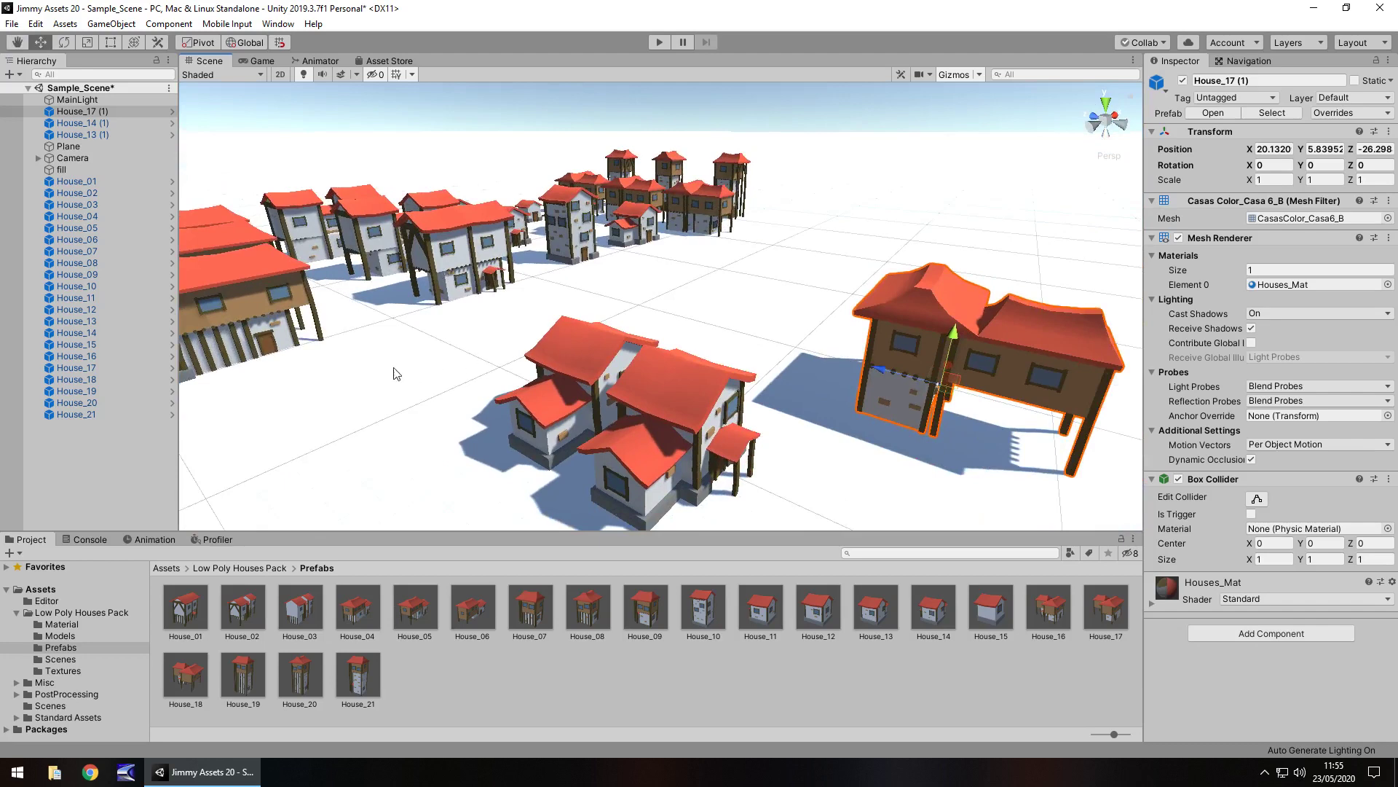
pyautogui.moveTo(396, 372); pyautogui.dragTo(796, 378, button='right')
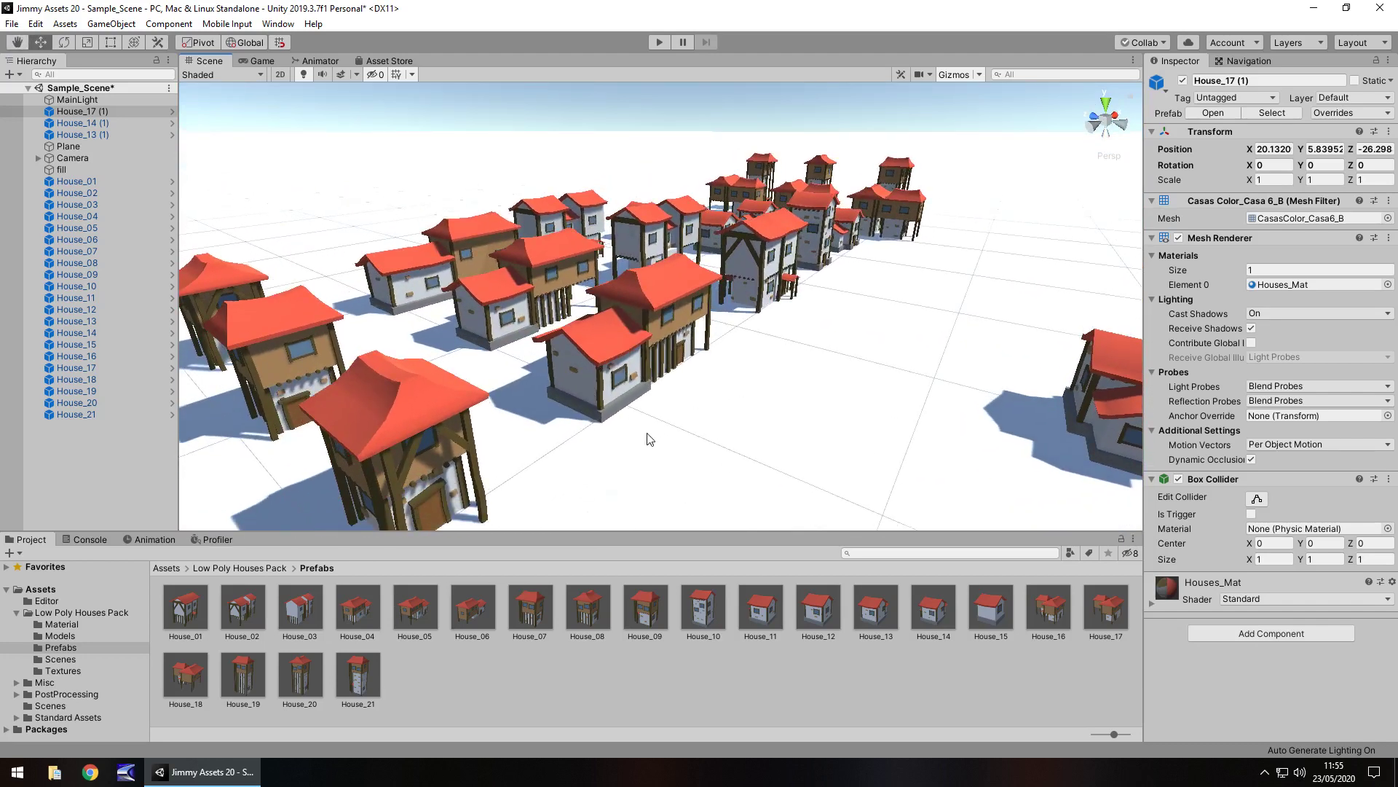
pyautogui.moveTo(796, 373); pyautogui.dragTo(584, 378, button='right')
# Select the added House_13 copy and check the pack's Models folder before returning to its Prefabs folder
pyautogui.click(852, 343)
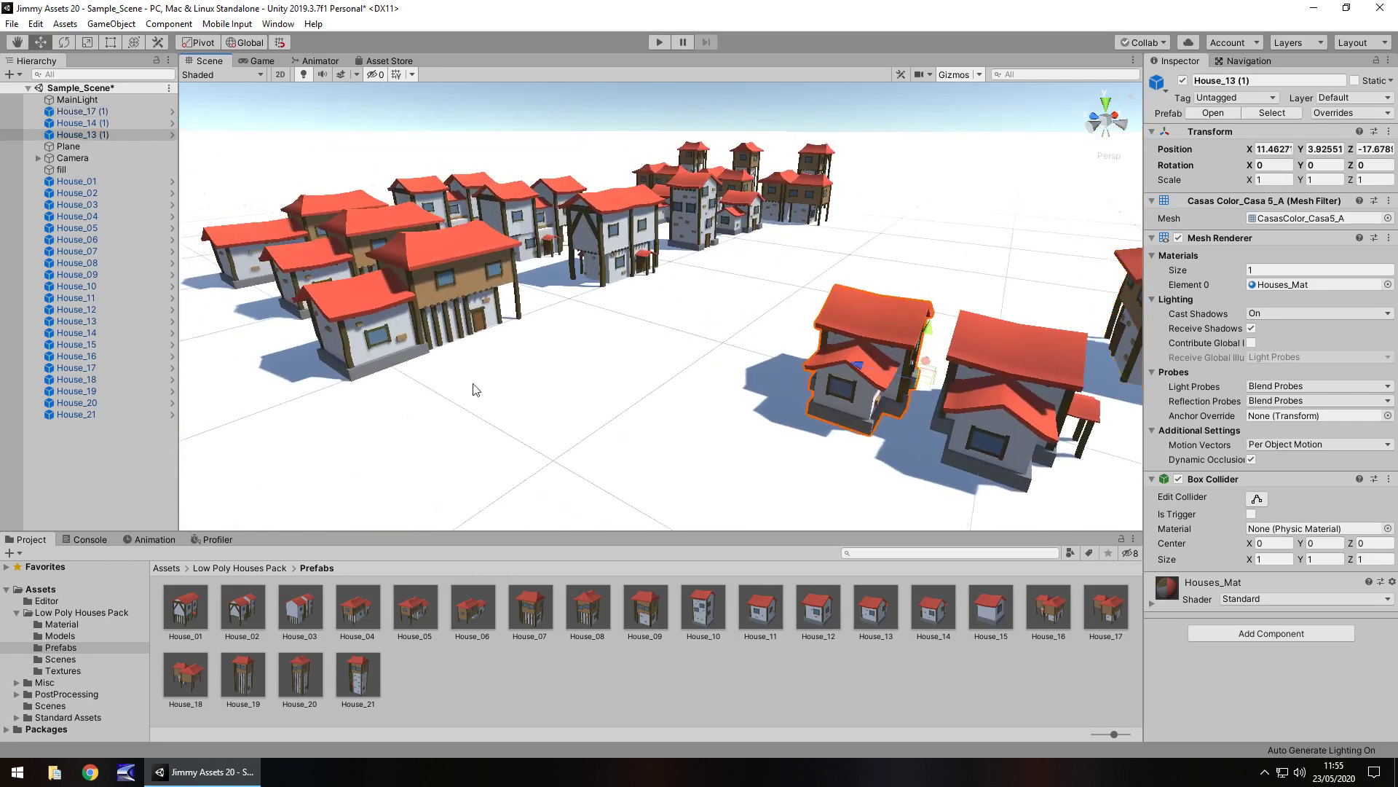
pyautogui.click(64, 637)
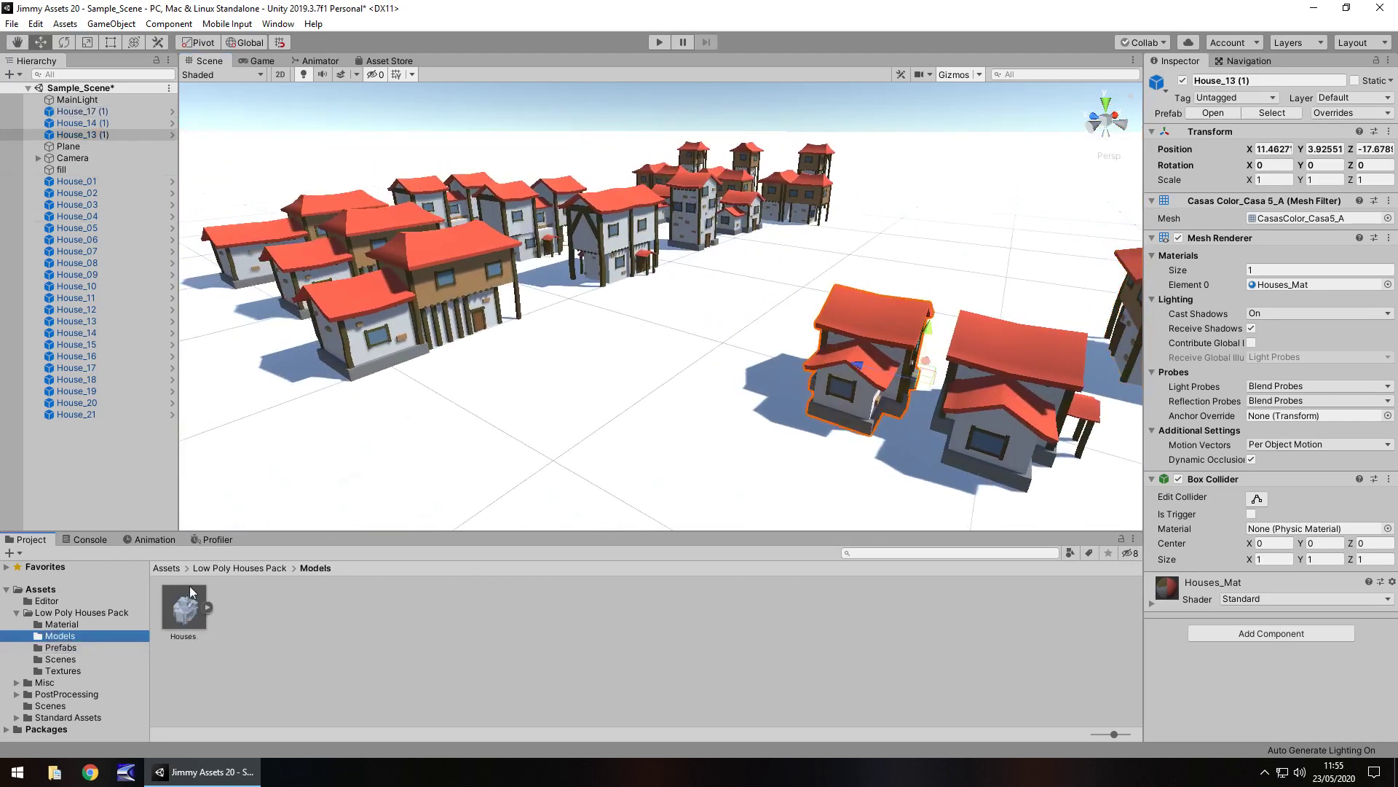
pyautogui.click(61, 647)
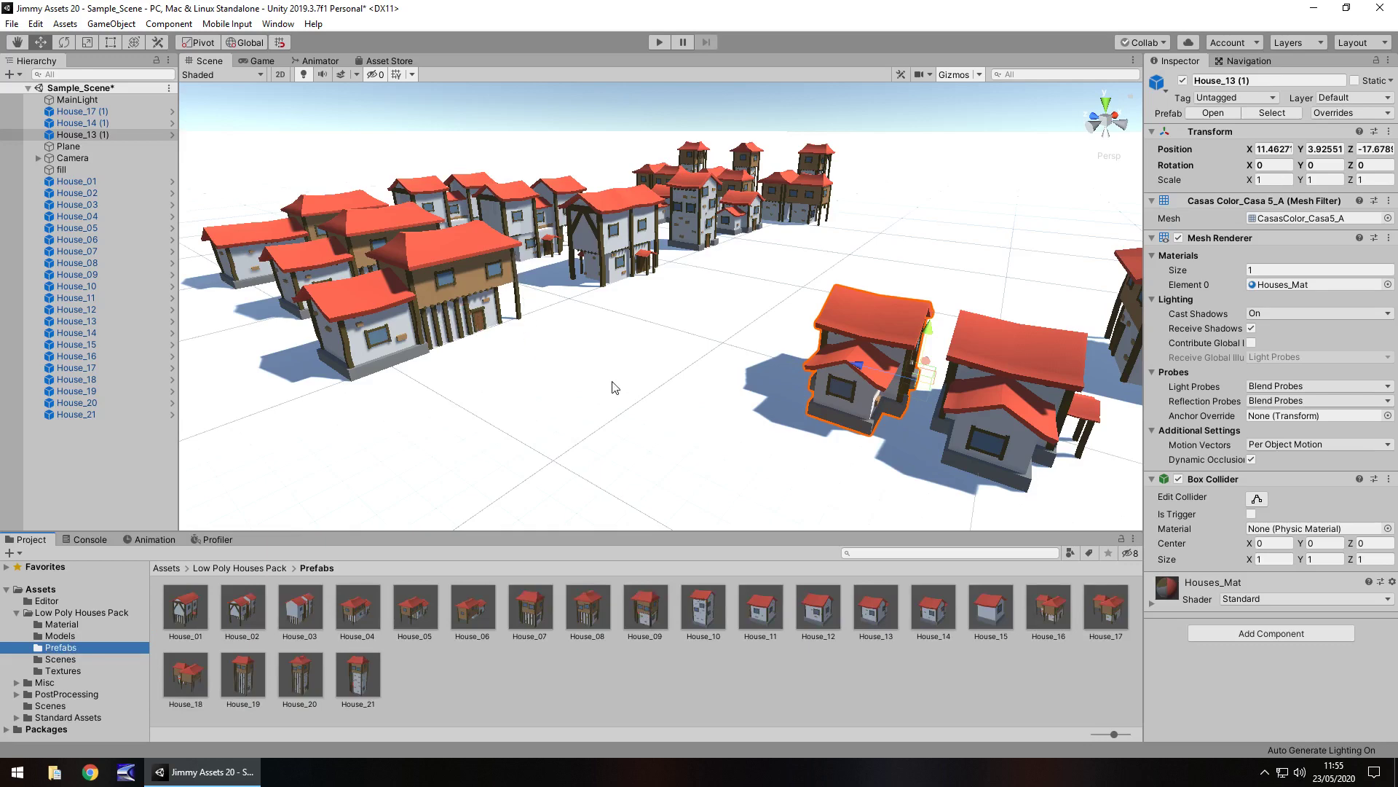
# Examine the houses near ground level, including the pillars and door of the brown two-storey house
pyautogui.moveTo(508, 336); pyautogui.dragTo(547, 324, button='right')
pyautogui.moveTo(548, 324); pyautogui.dragTo(288, 257, button='middle')
pyautogui.moveTo(287, 257); pyautogui.dragTo(314, 270, button='right')
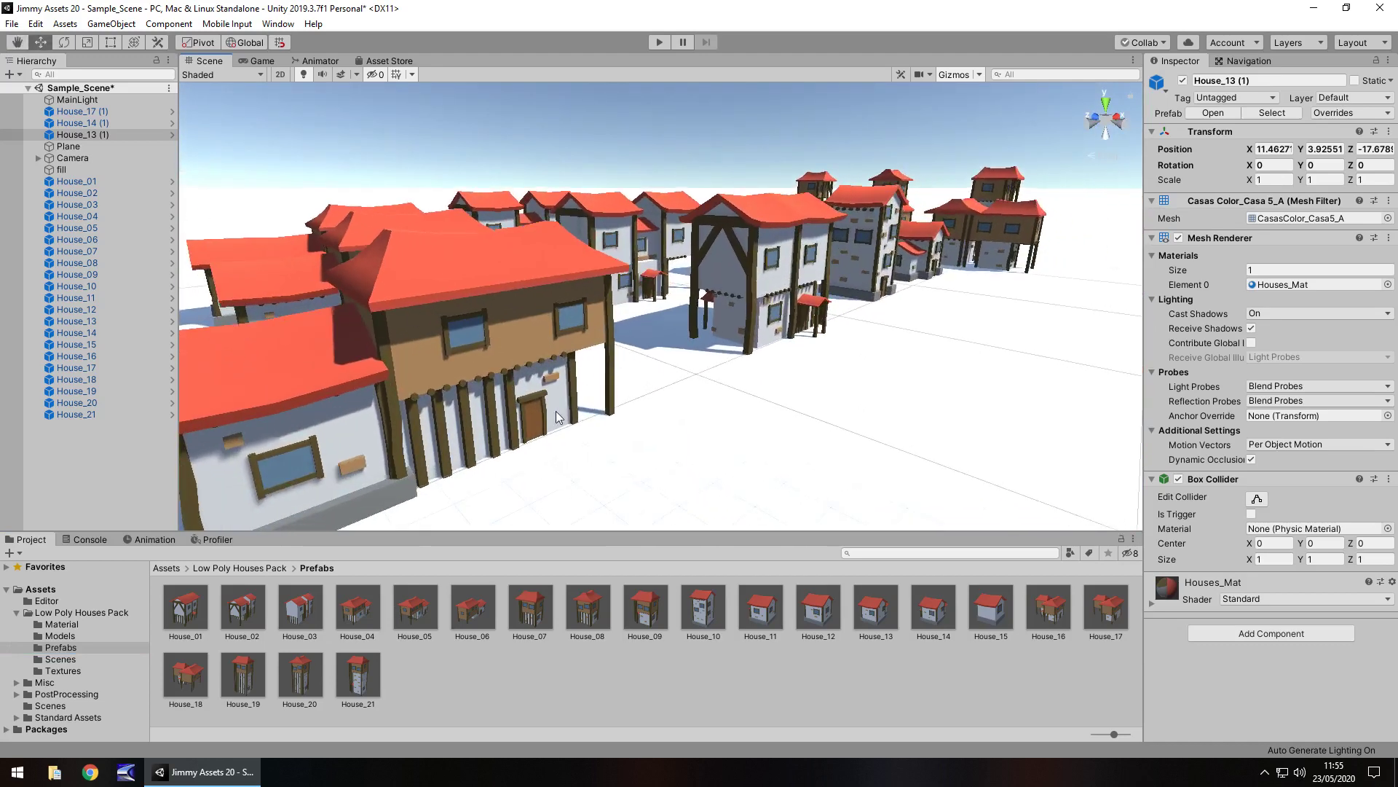
pyautogui.scroll(4, 547, 452)
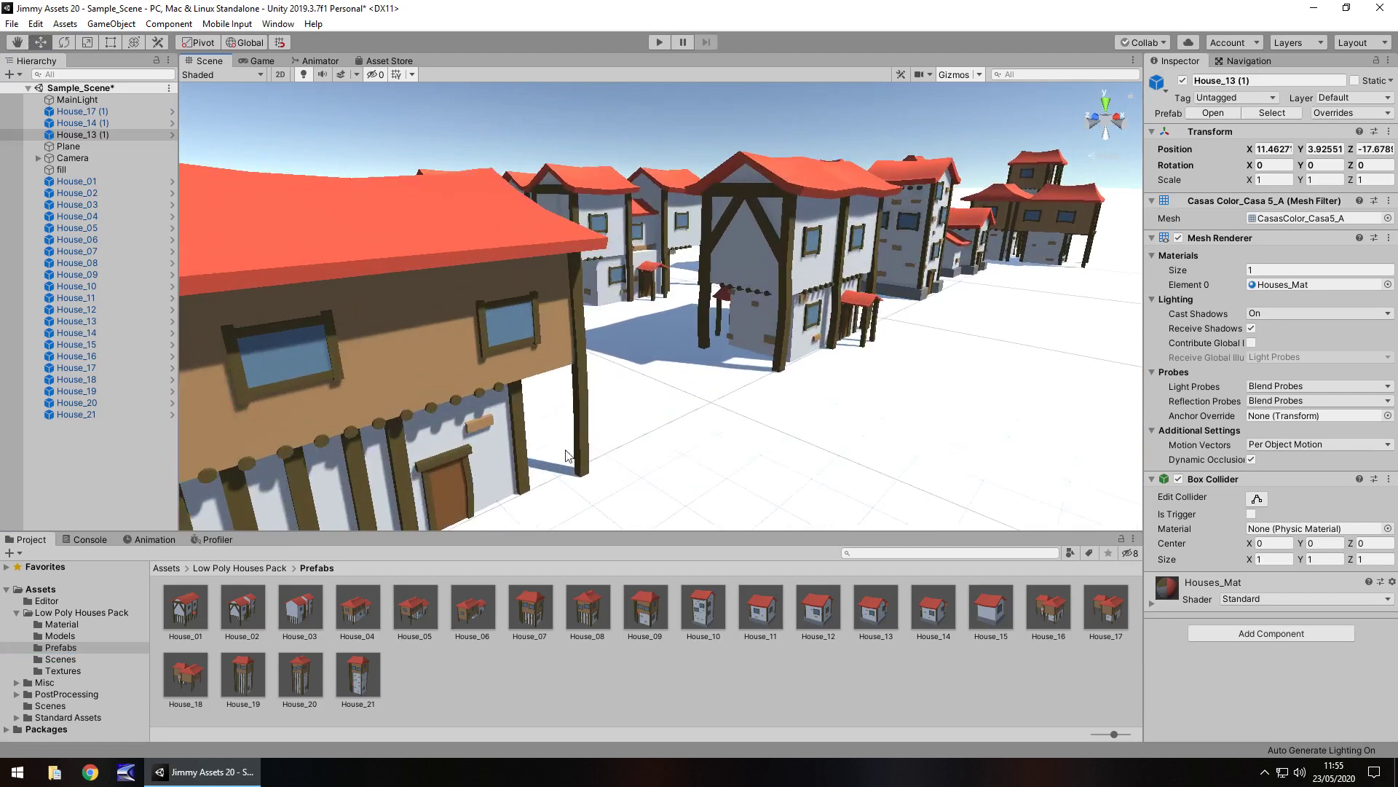
pyautogui.moveTo(459, 431); pyautogui.dragTo(700, 297, button='middle')
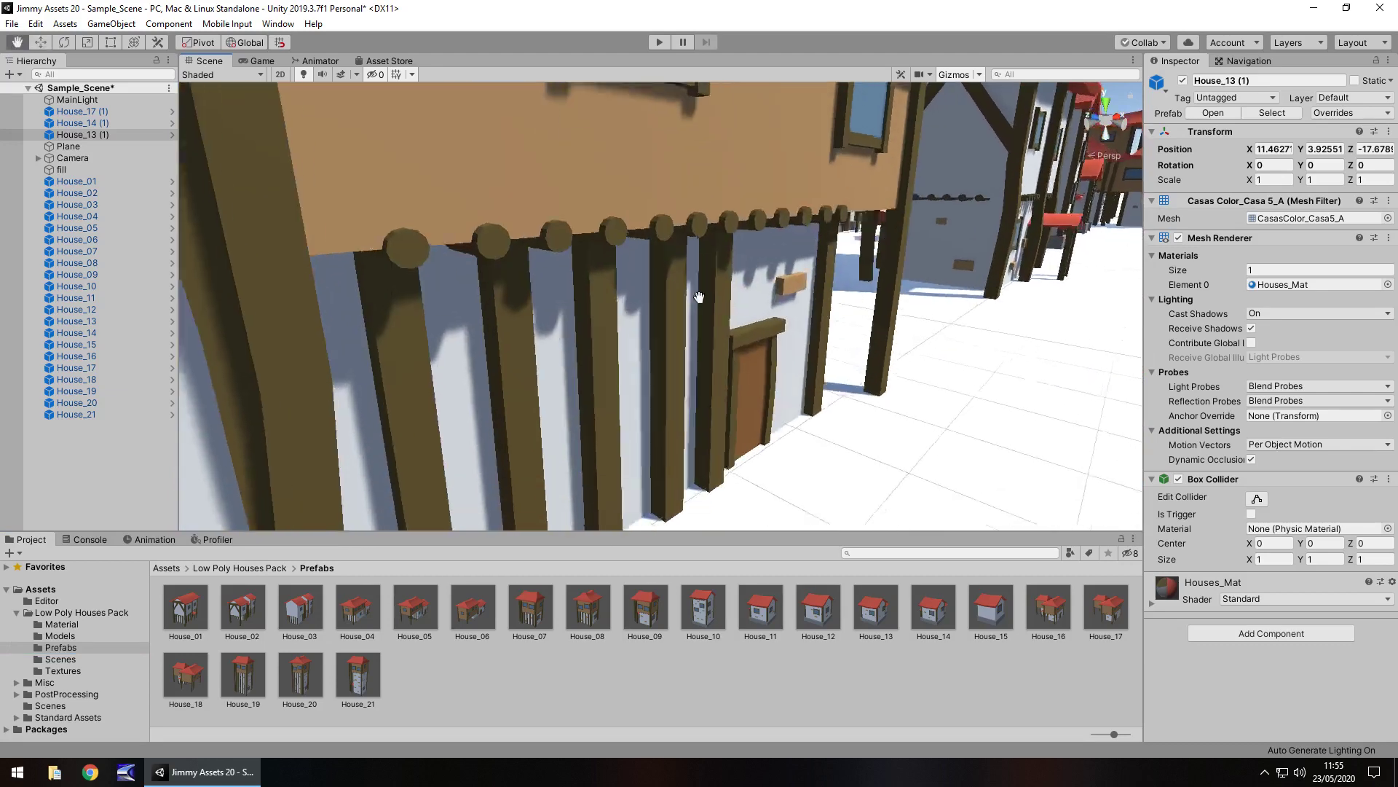
pyautogui.moveTo(699, 297); pyautogui.dragTo(640, 353, button='right')
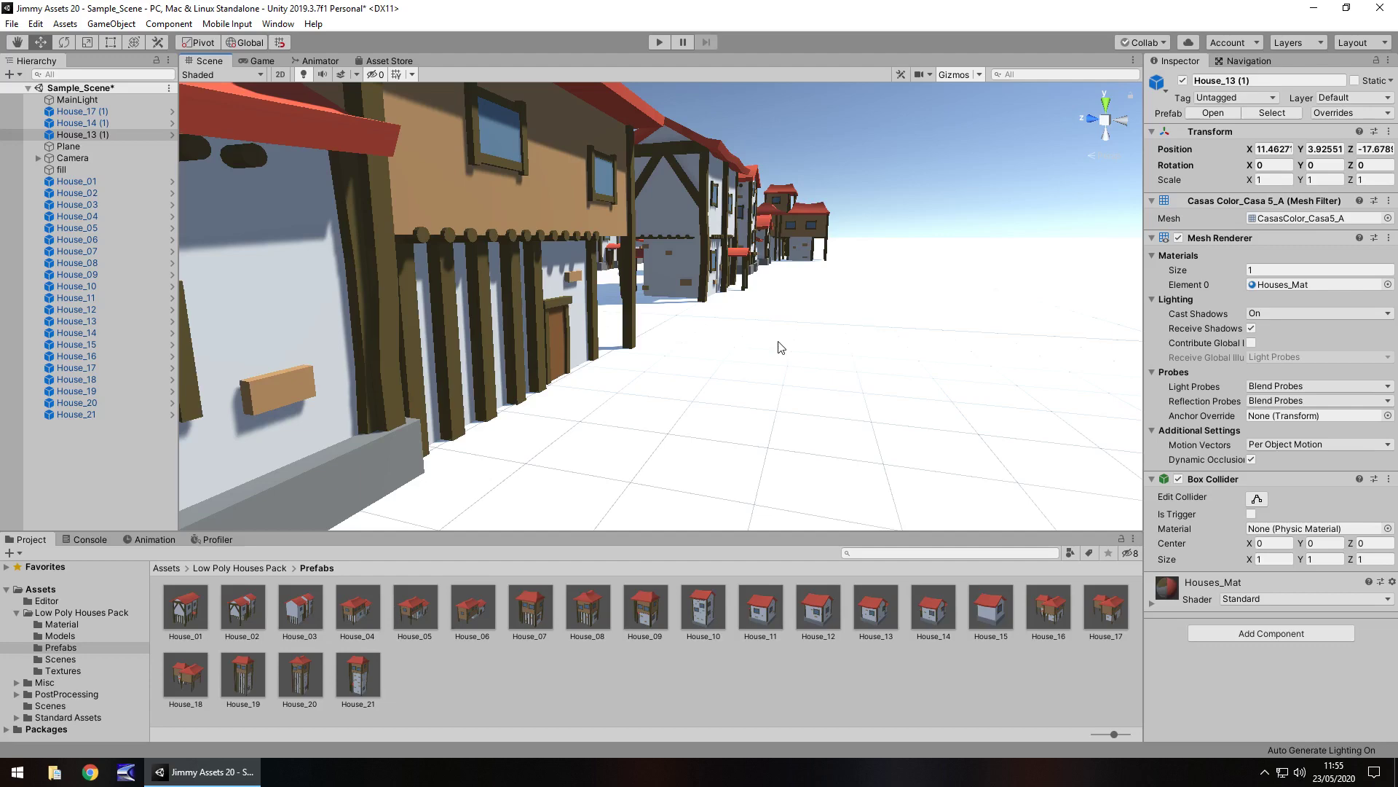
pyautogui.moveTo(782, 347); pyautogui.dragTo(584, 392, button='right')
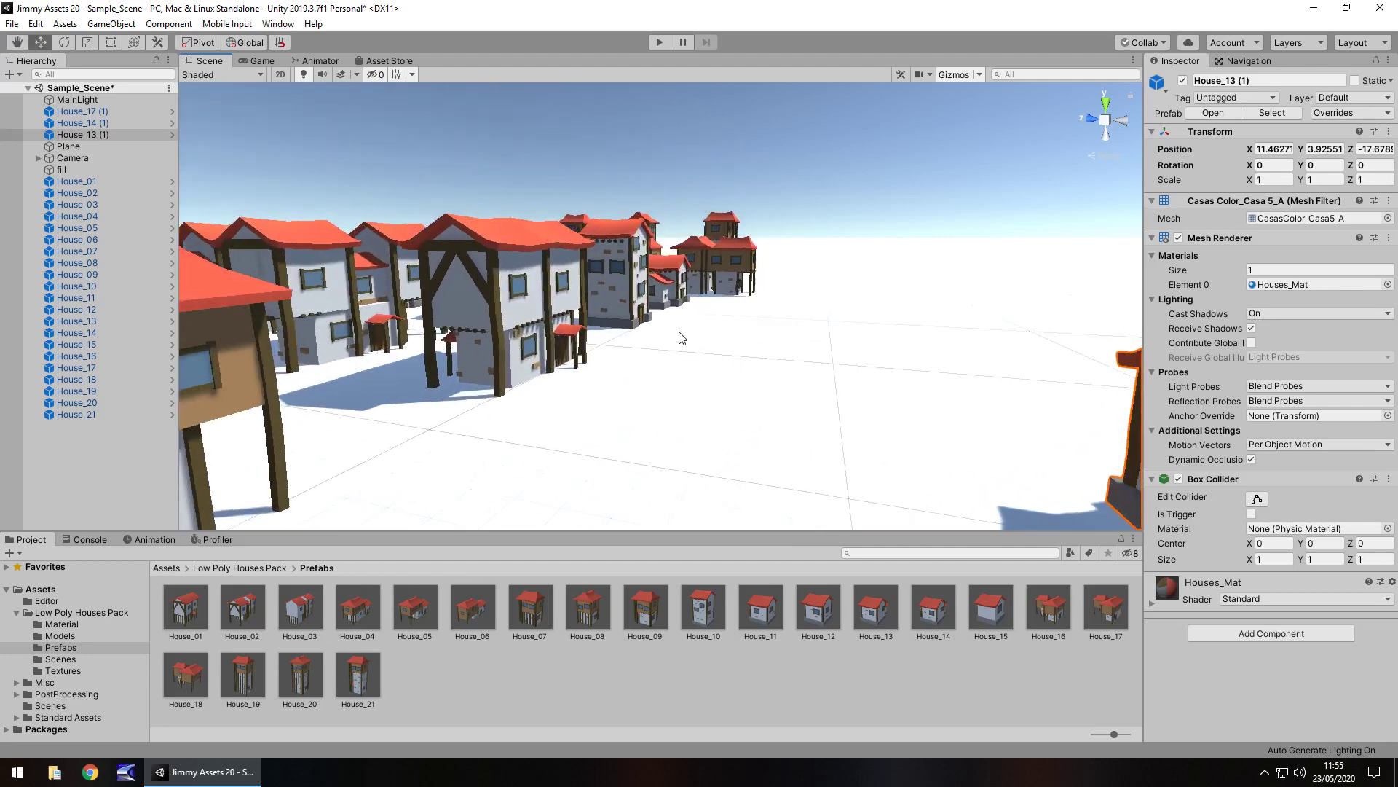
pyautogui.moveTo(681, 337); pyautogui.dragTo(403, 351, button='right')
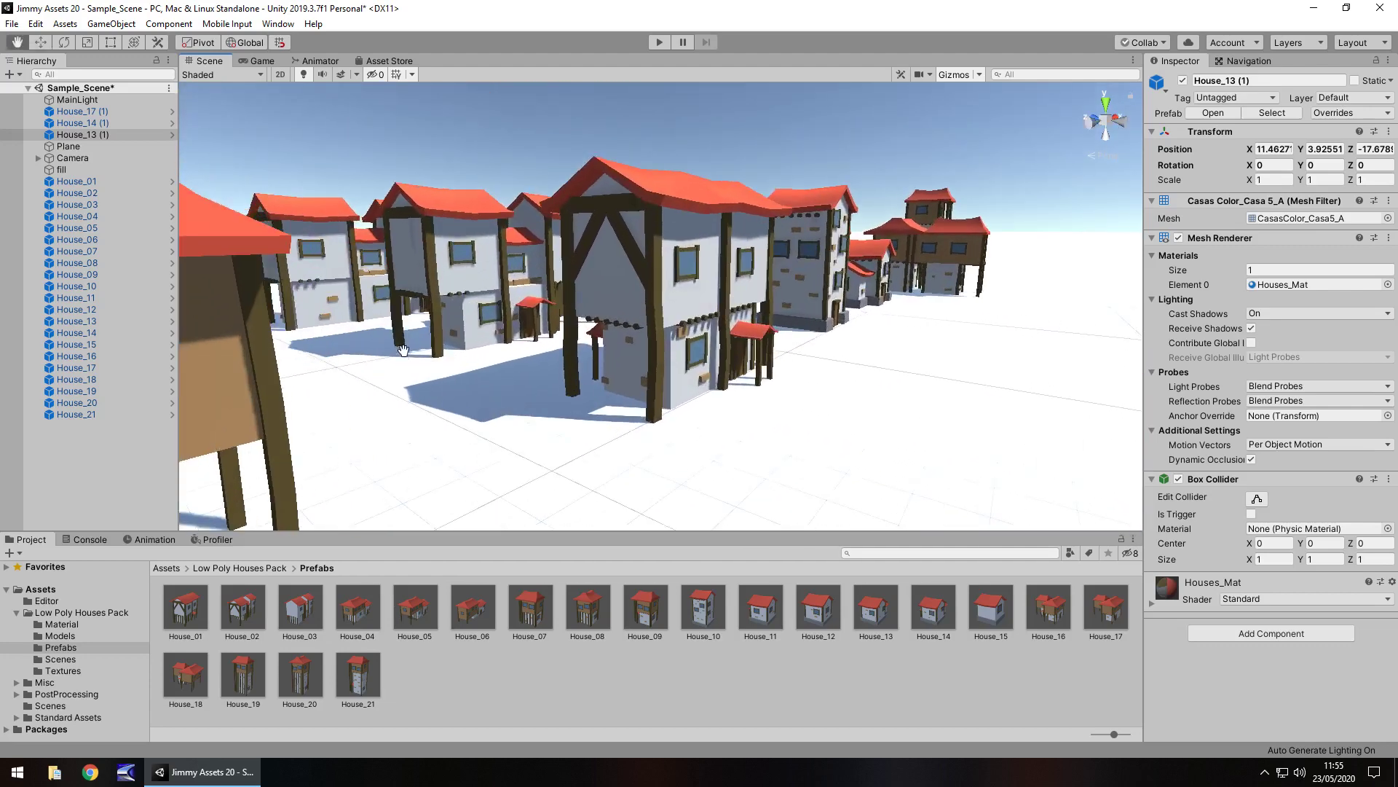
pyautogui.moveTo(403, 350); pyautogui.dragTo(904, 115, button='middle')
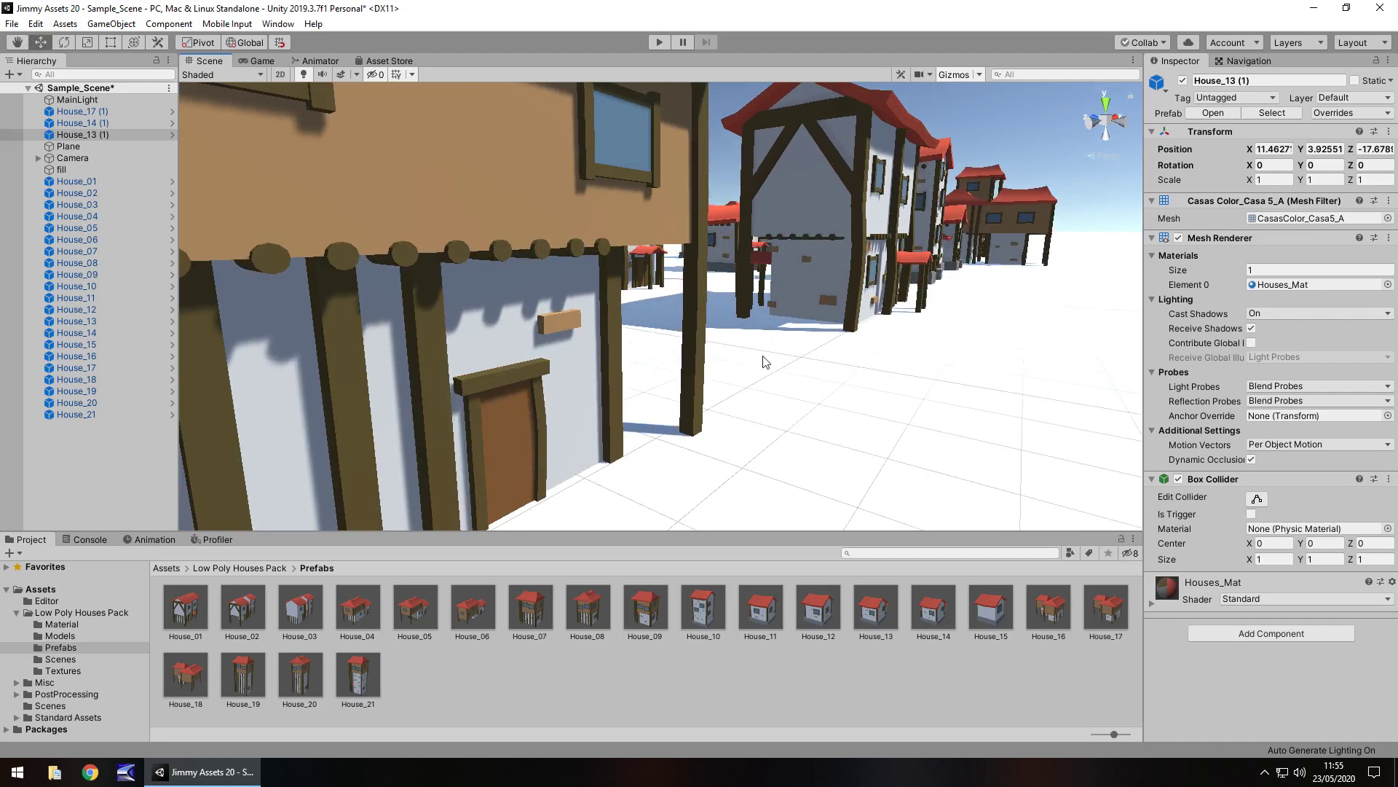
pyautogui.moveTo(837, 356); pyautogui.dragTo(466, 204, button='right')
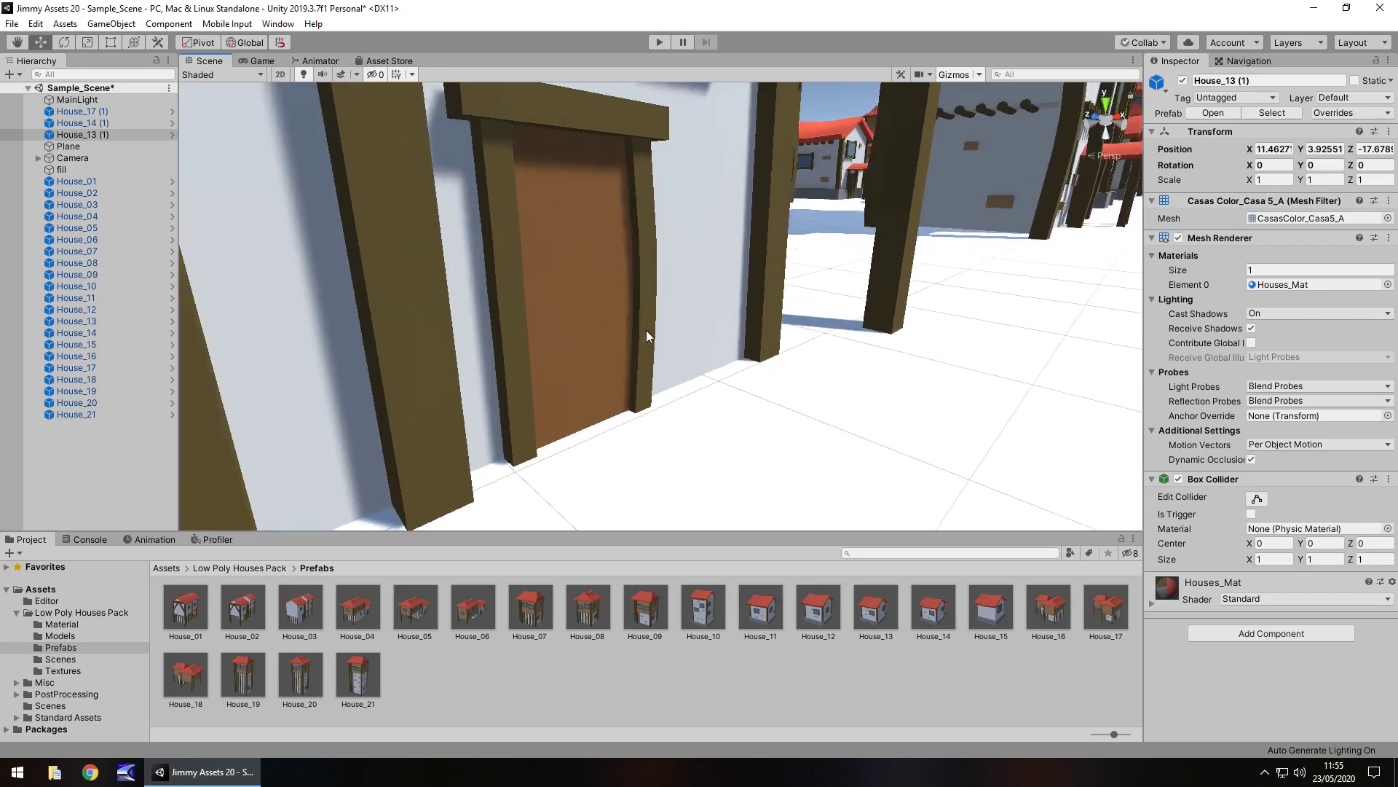
# Examine the village from above, check the Low Poly Houses Pack page in the Asset Store and return to the scene
pyautogui.scroll(-10, 739, 287)
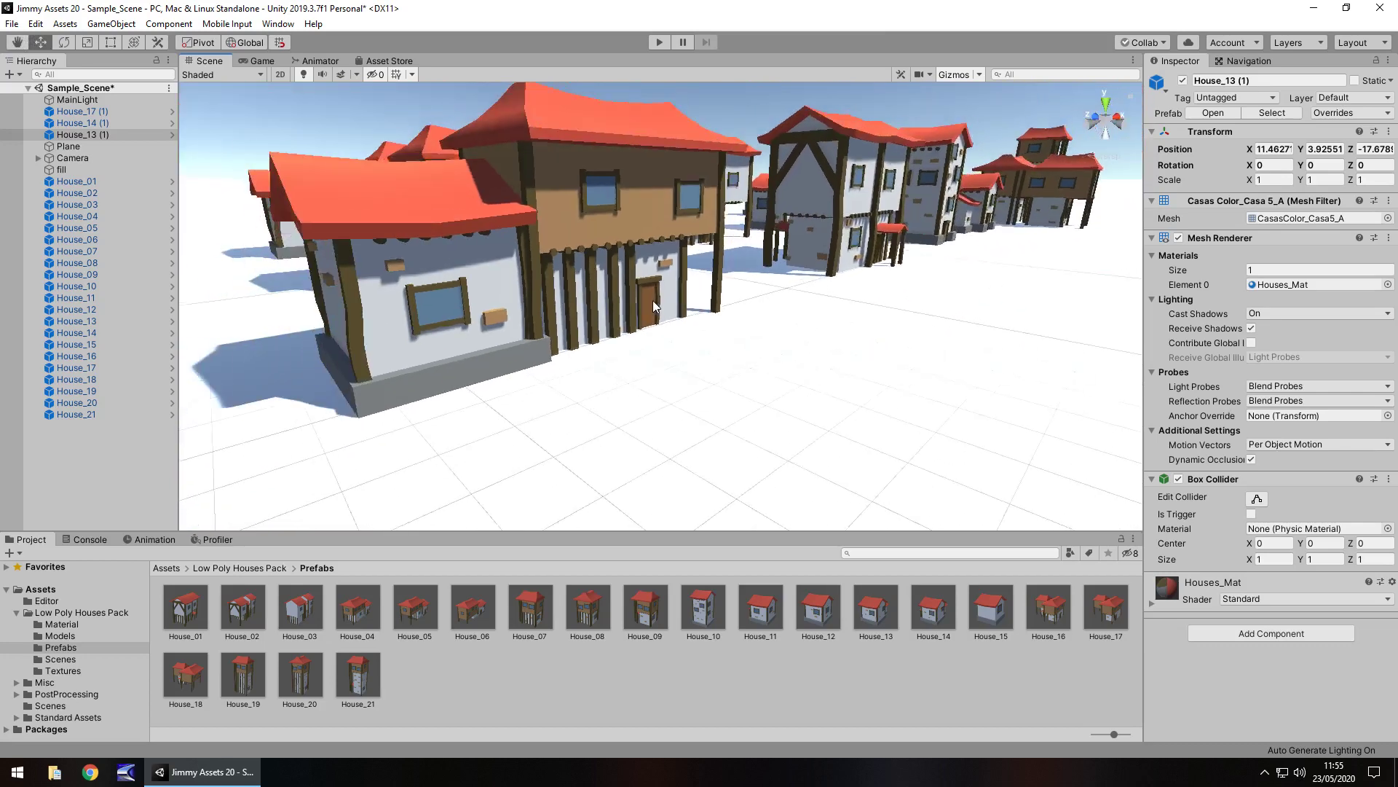
pyautogui.moveTo(652, 283); pyautogui.dragTo(638, 364, button='middle')
pyautogui.moveTo(583, 328); pyautogui.dragTo(654, 355, button='right')
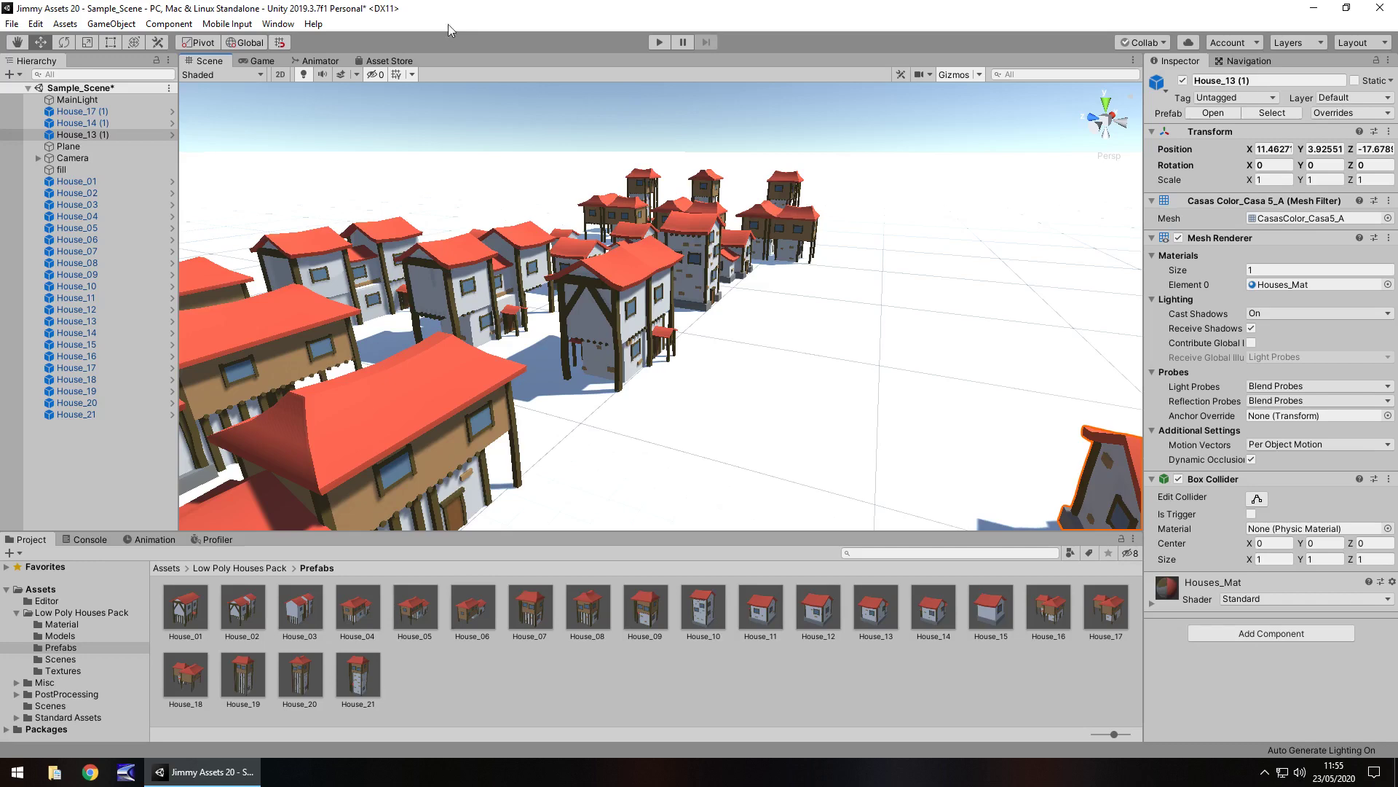
pyautogui.click(389, 60)
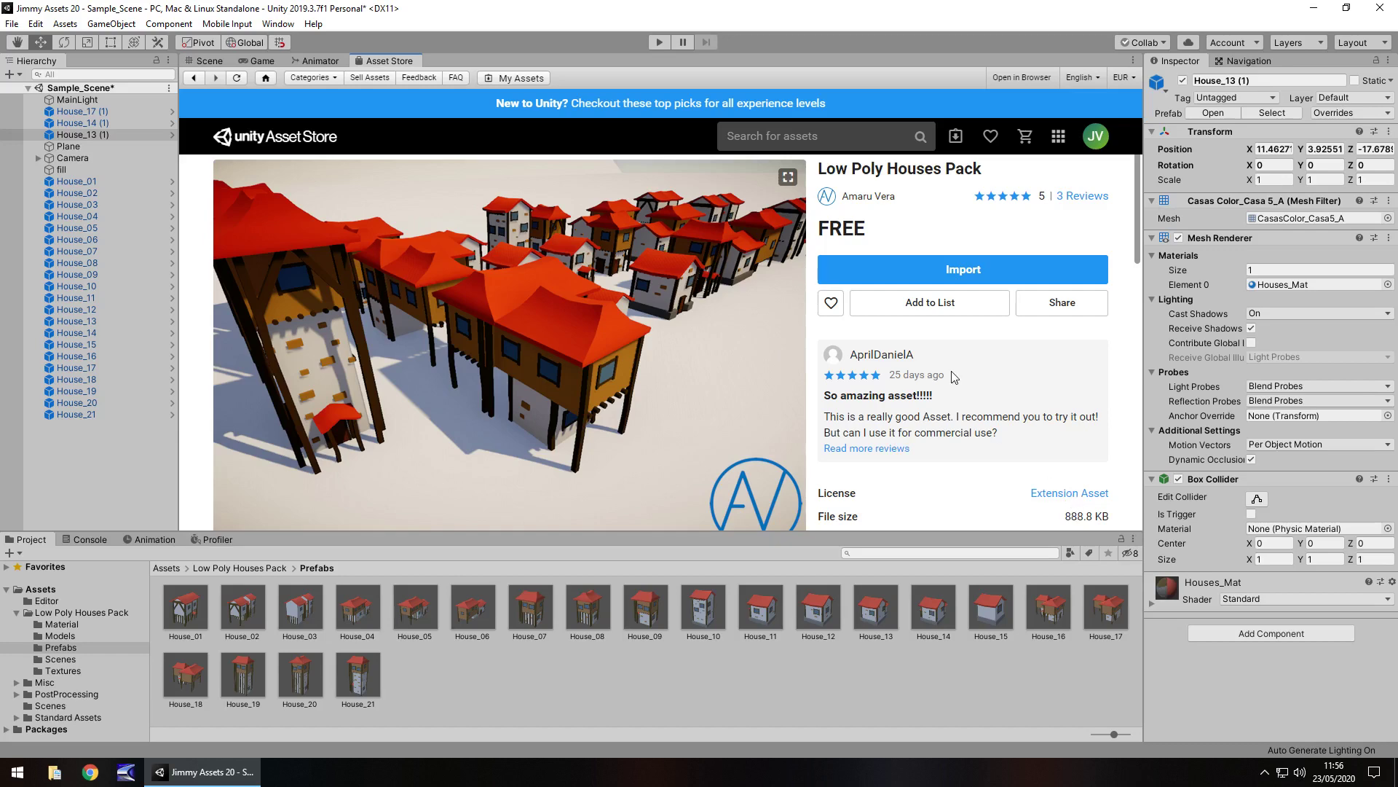
pyautogui.click(214, 61)
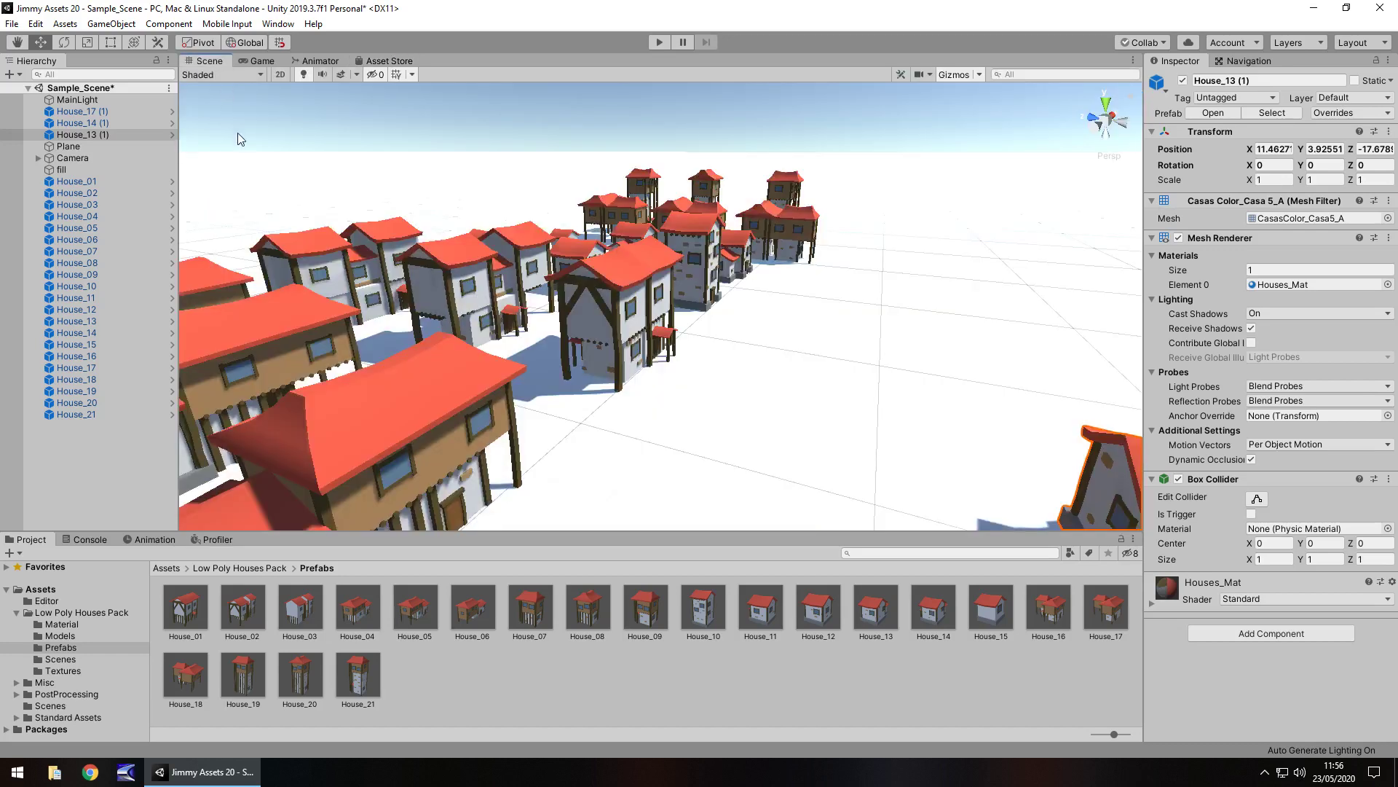
# Inspect the Houses_Mat material in the pack's Material folder and test its Metallic value, leaving it at 0
pyautogui.click(62, 623)
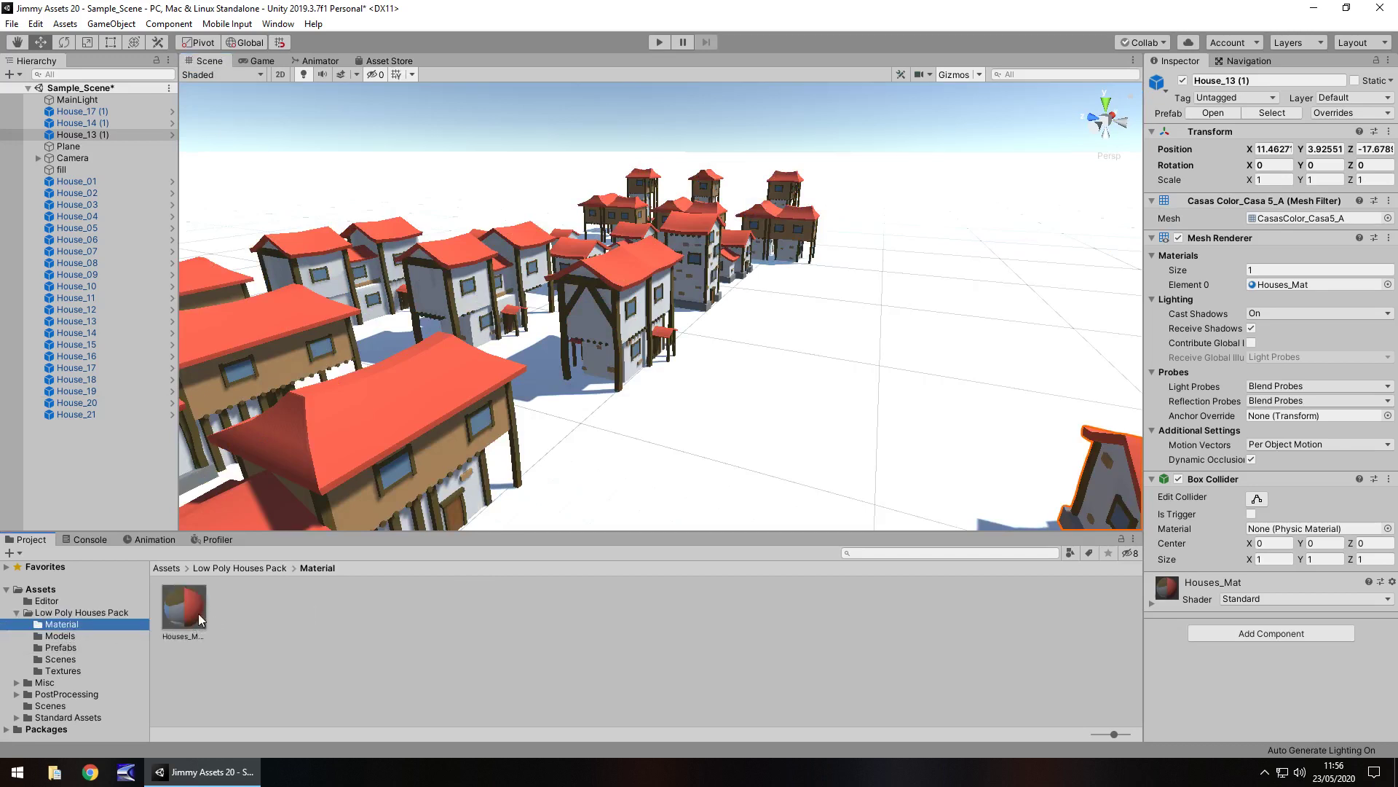
pyautogui.moveTo(366, 338); pyautogui.dragTo(561, 320, button='middle')
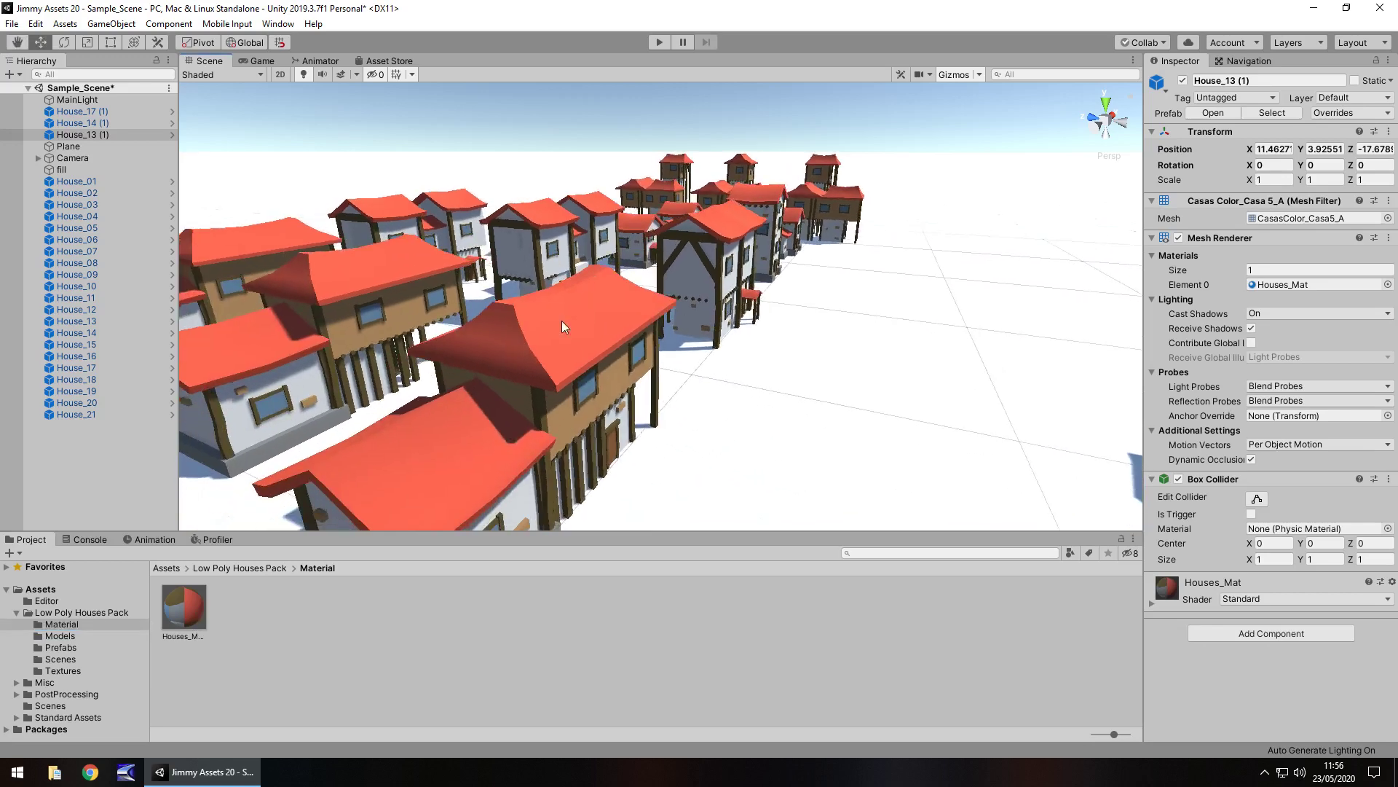
pyautogui.click(194, 599)
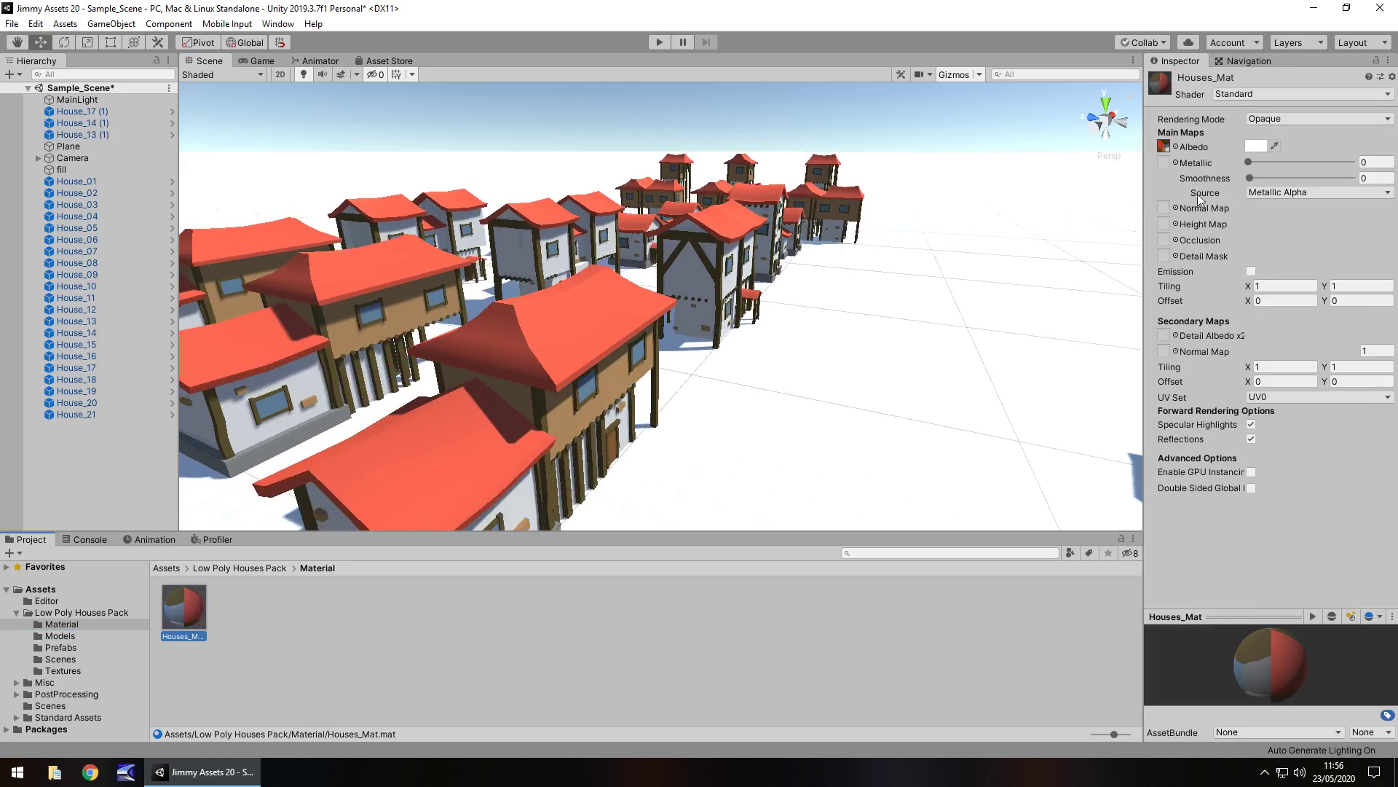
pyautogui.moveTo(1250, 162); pyautogui.dragTo(1163, 162)
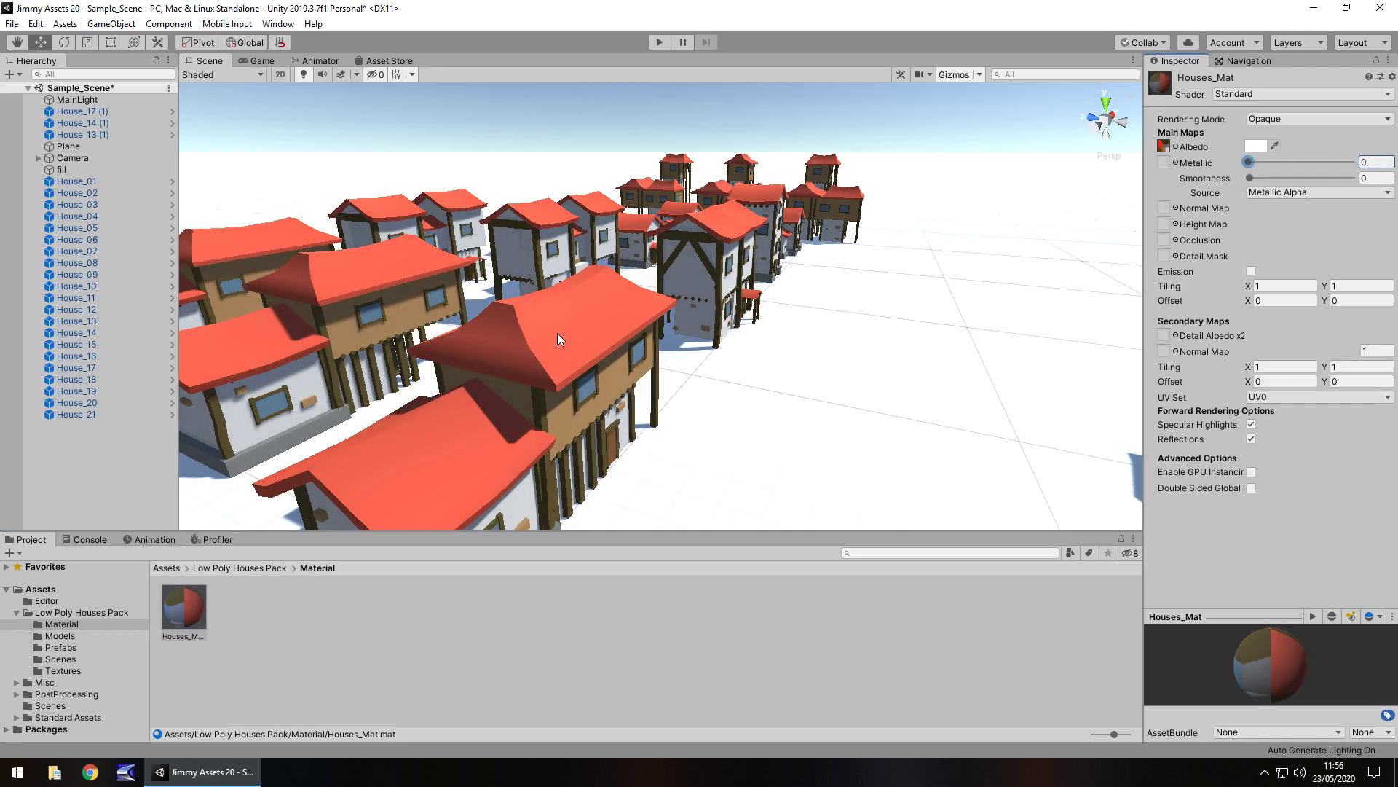
# Compare the contents of the pack's Textures and Material folders, ending on the Houses_Tex texture
pyautogui.click(62, 672)
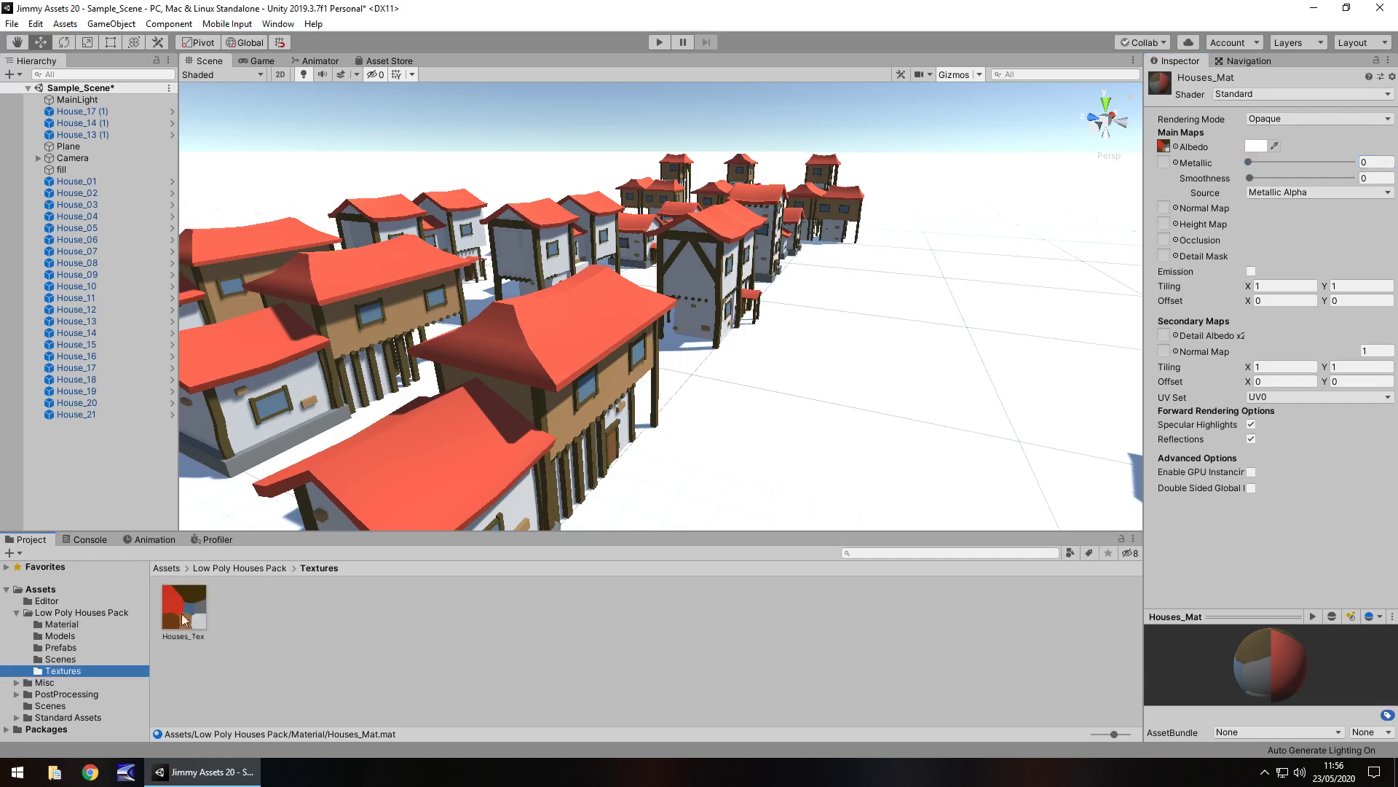
pyautogui.click(63, 625)
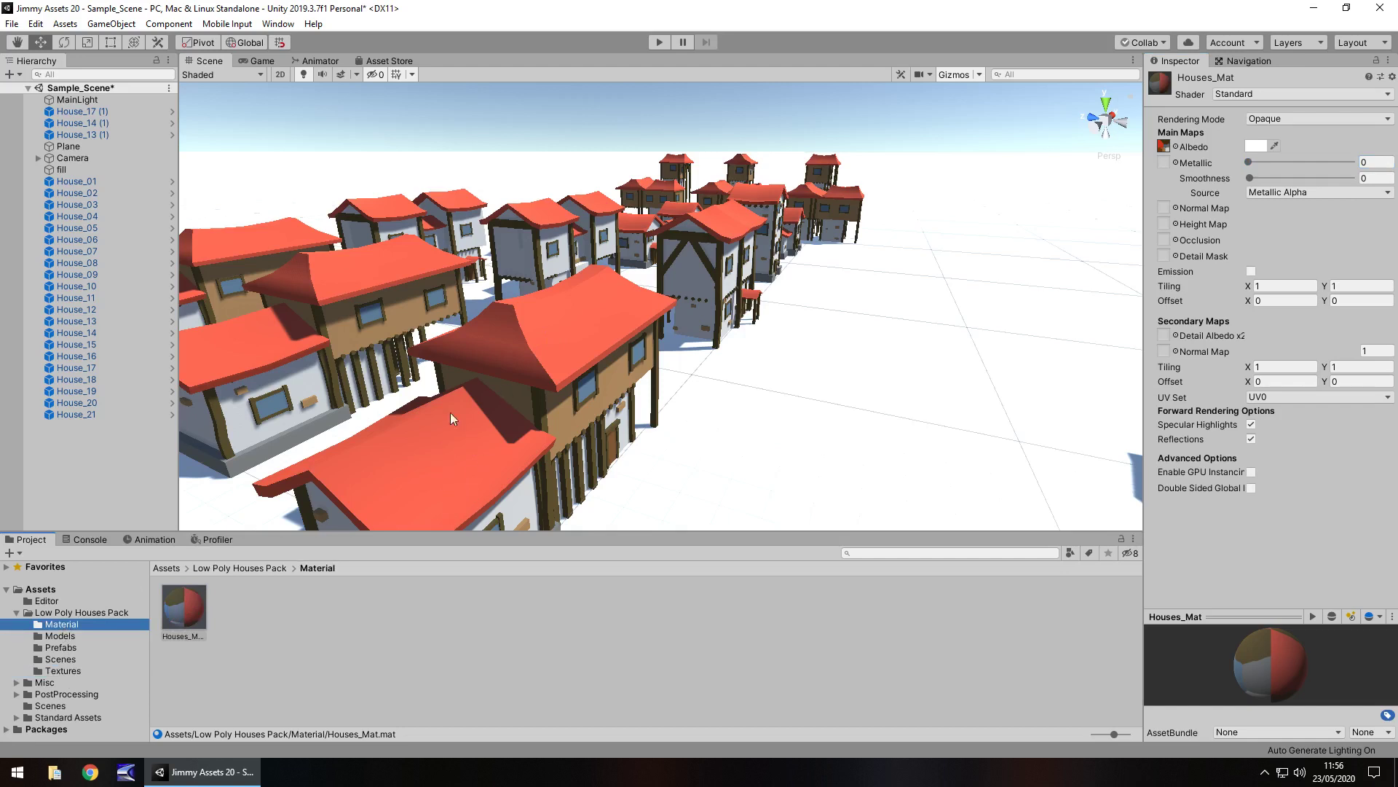
pyautogui.click(73, 670)
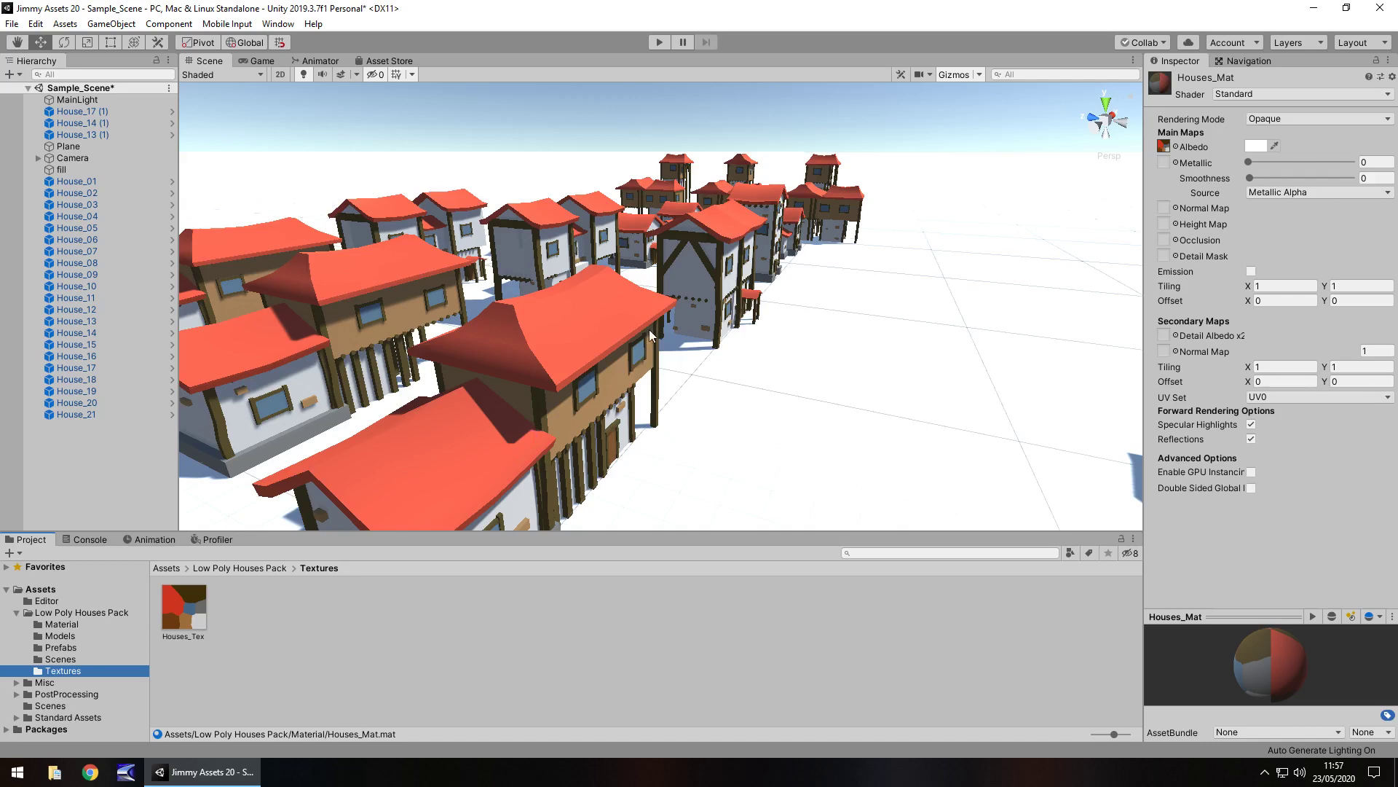
# Examine the colours and shapes of the village houses from several angles, including the white stone houses and the tall towers
pyautogui.moveTo(548, 342); pyautogui.dragTo(789, 364, button='middle')
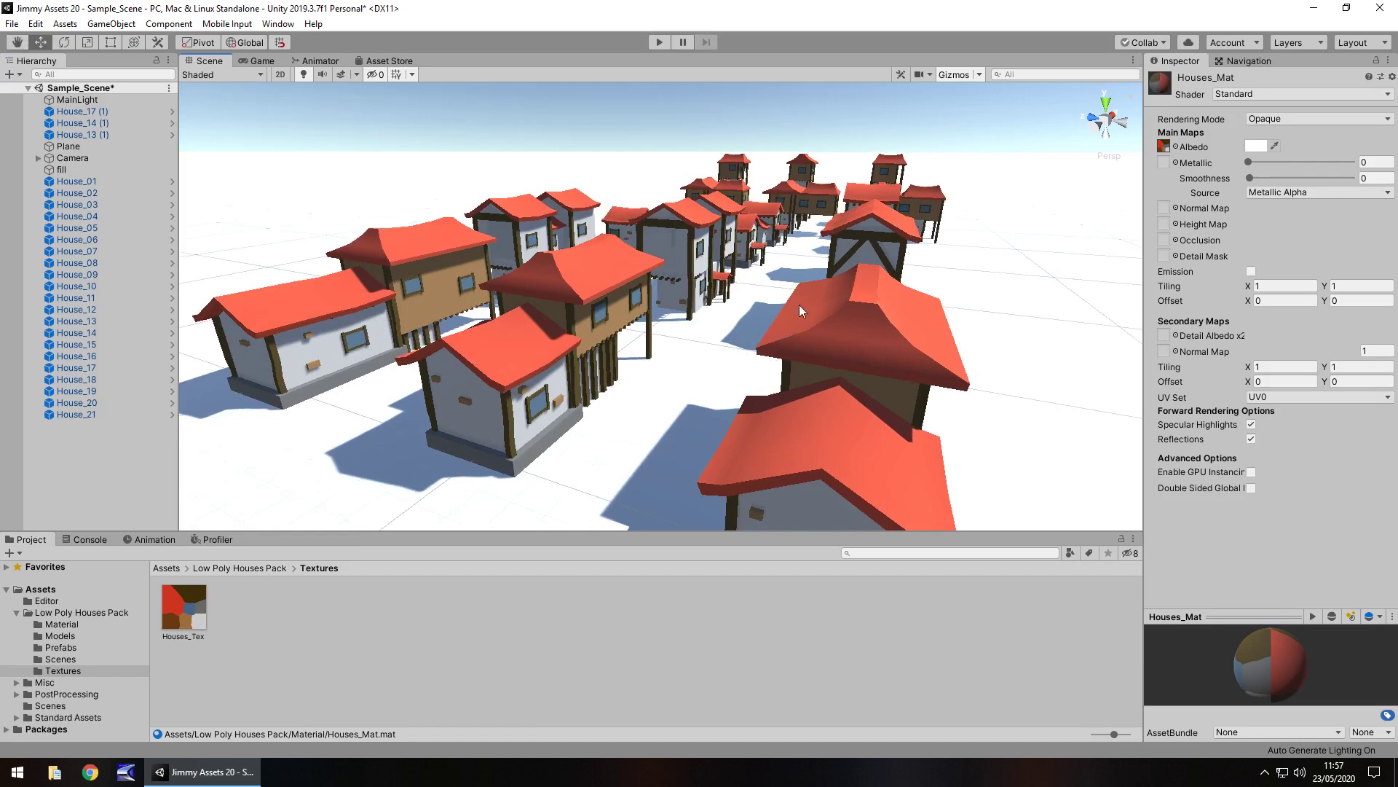
pyautogui.moveTo(799, 306); pyautogui.dragTo(553, 326, button='middle')
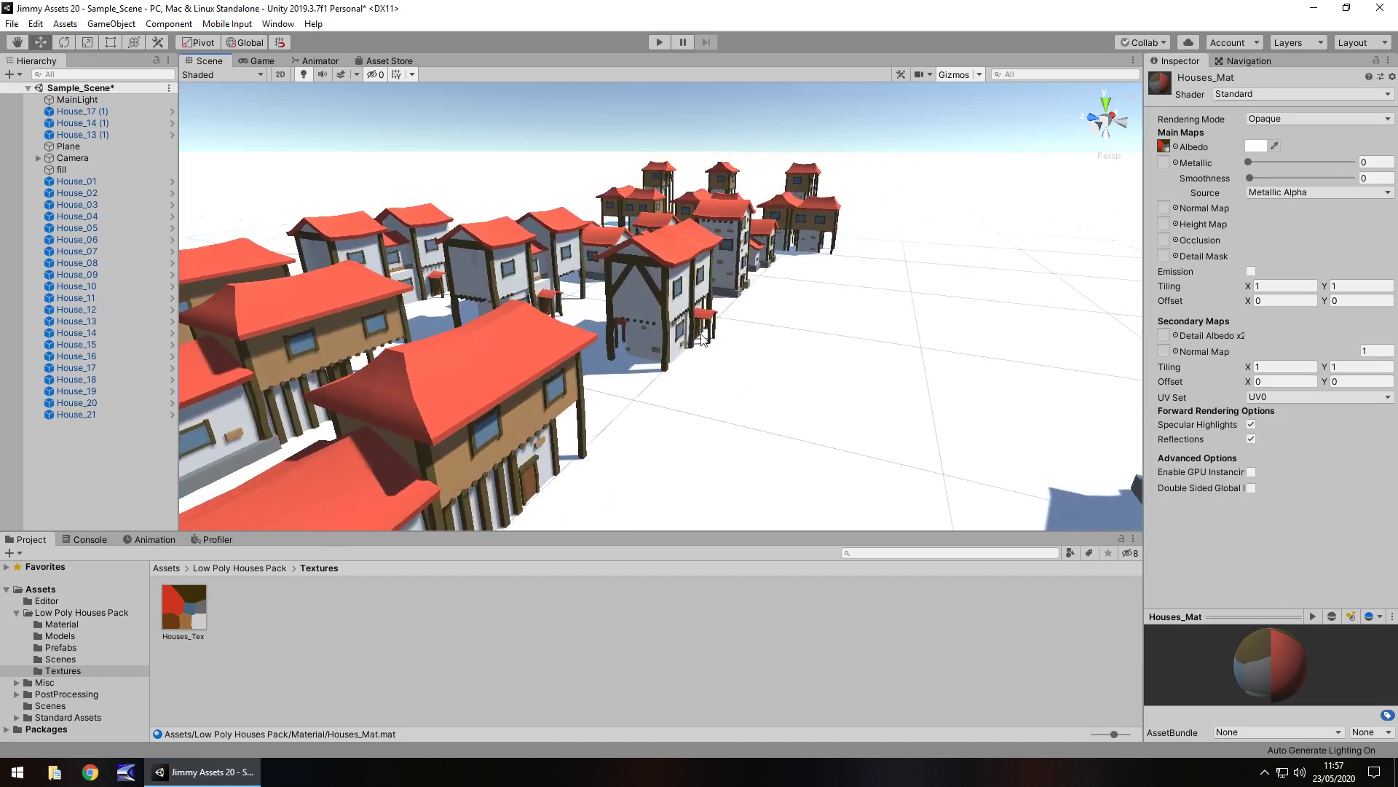
pyautogui.keyDown('alt'); pyautogui.moveTo(754, 322); pyautogui.dragTo(524, 350); pyautogui.keyUp('alt')
pyautogui.moveTo(523, 347); pyautogui.dragTo(561, 399, button='right')
pyautogui.moveTo(946, 361); pyautogui.dragTo(437, 401, button='middle')
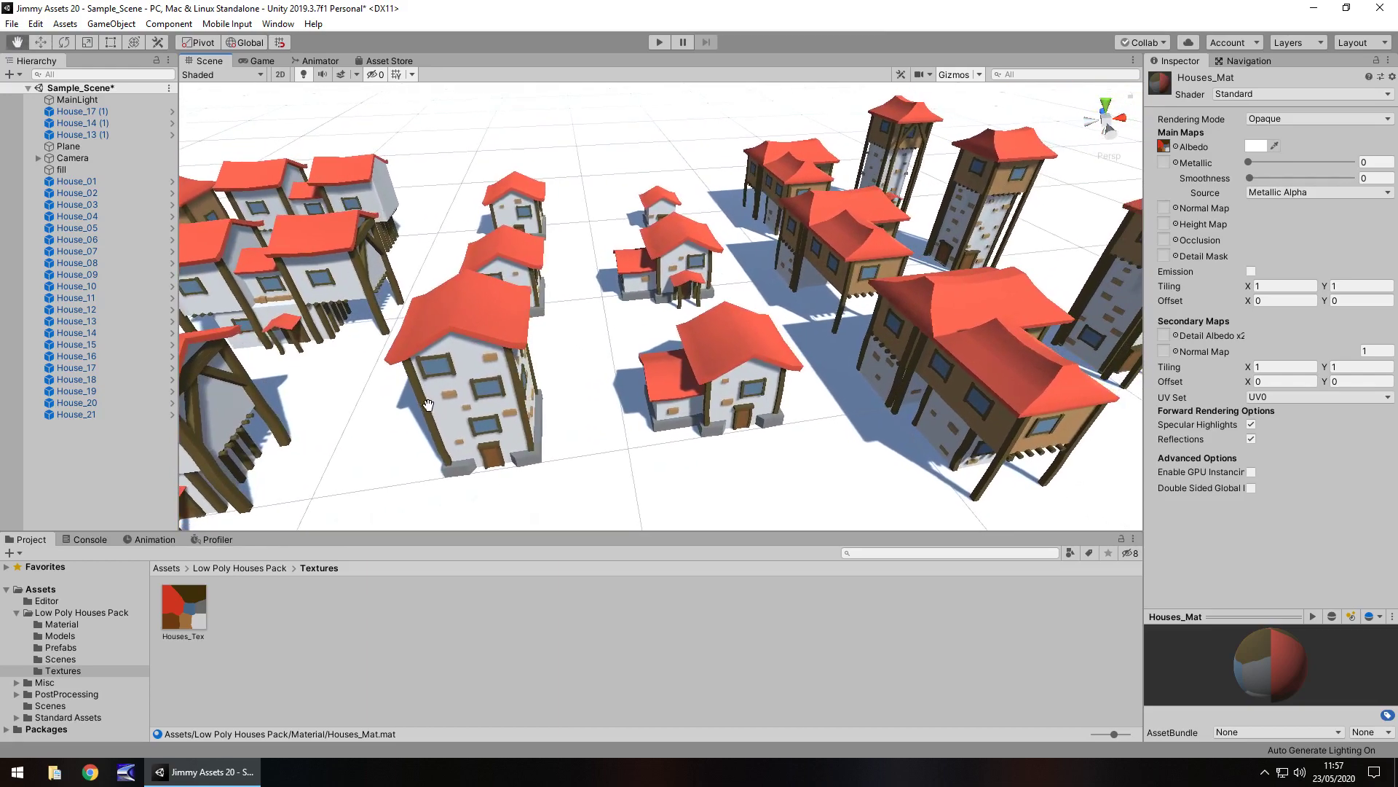
pyautogui.moveTo(447, 378); pyautogui.dragTo(408, 342, button='right')
pyautogui.moveTo(408, 342); pyautogui.dragTo(360, 223, button='middle')
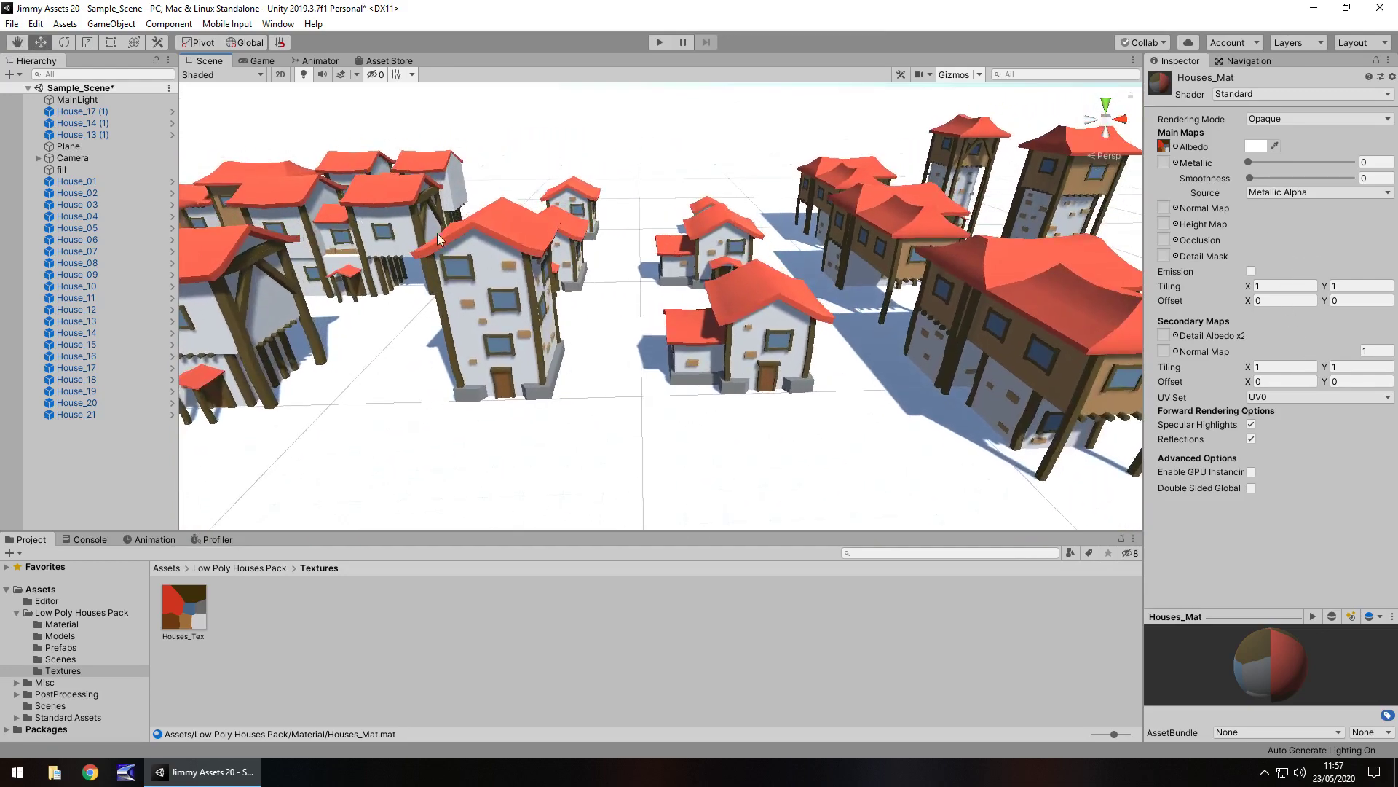
pyautogui.keyDown('alt'); pyautogui.moveTo(591, 309); pyautogui.dragTo(559, 322); pyautogui.keyUp('alt')
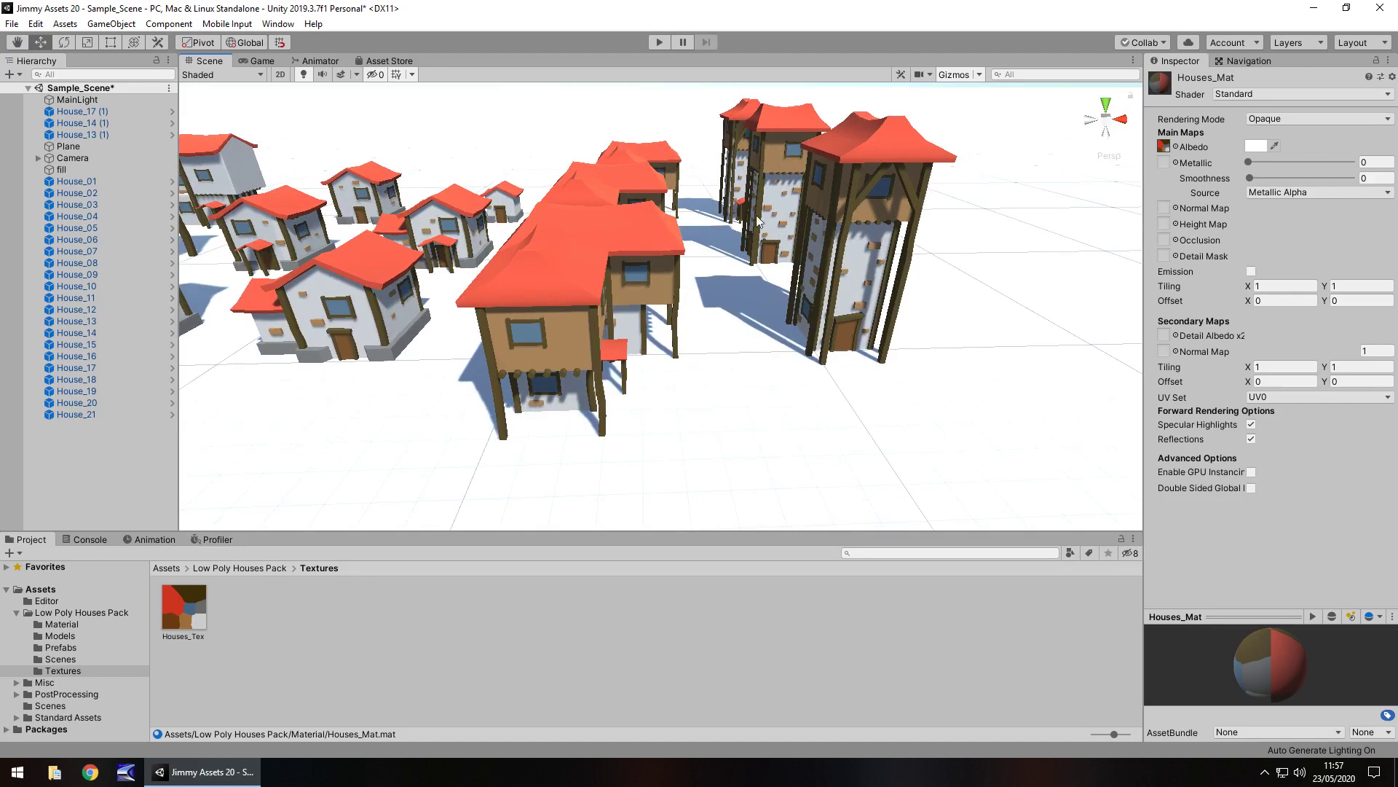
pyautogui.keyDown('alt'); pyautogui.moveTo(538, 383); pyautogui.dragTo(749, 405); pyautogui.keyUp('alt')
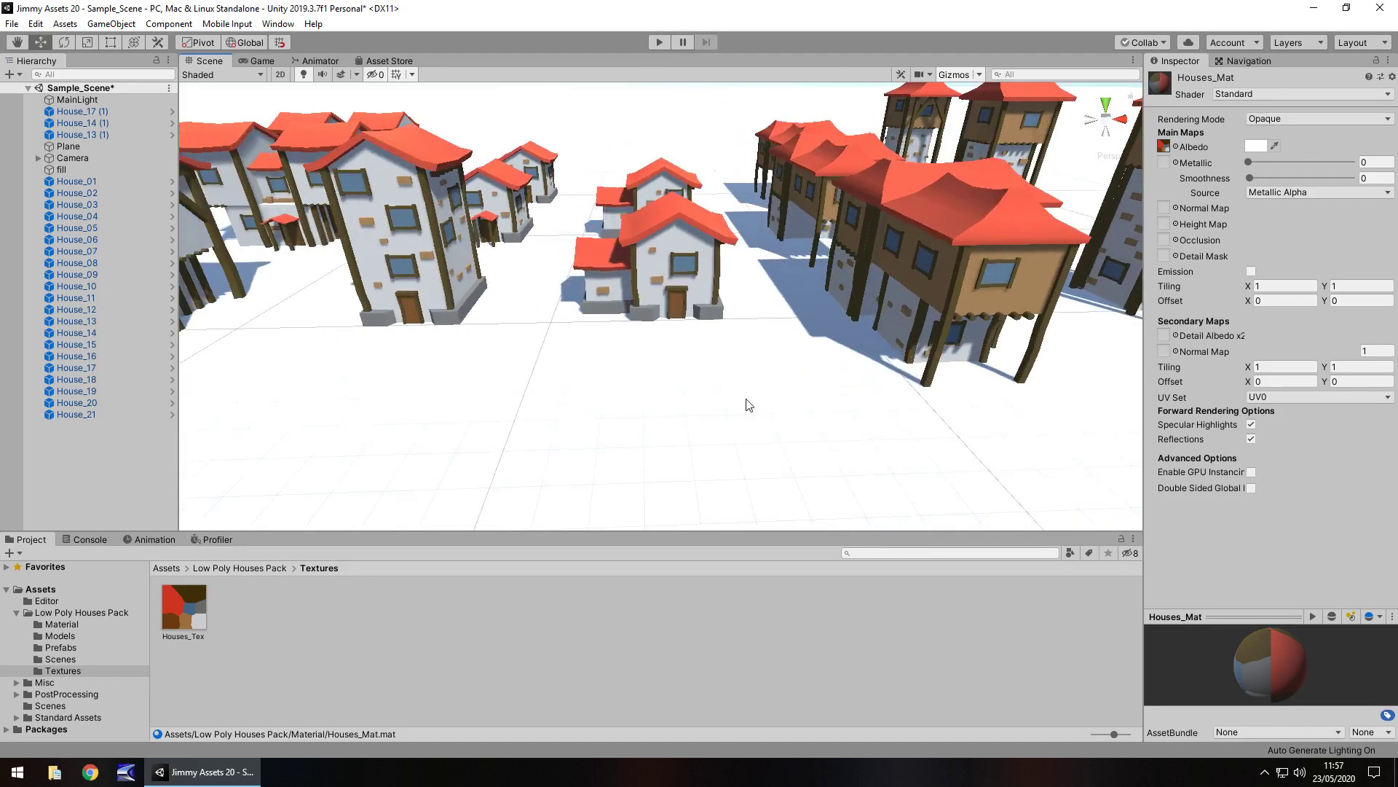
# Check the pack's Material, Models, Prefabs and Scenes folders in turn
pyautogui.click(63, 624)
pyautogui.click(63, 635)
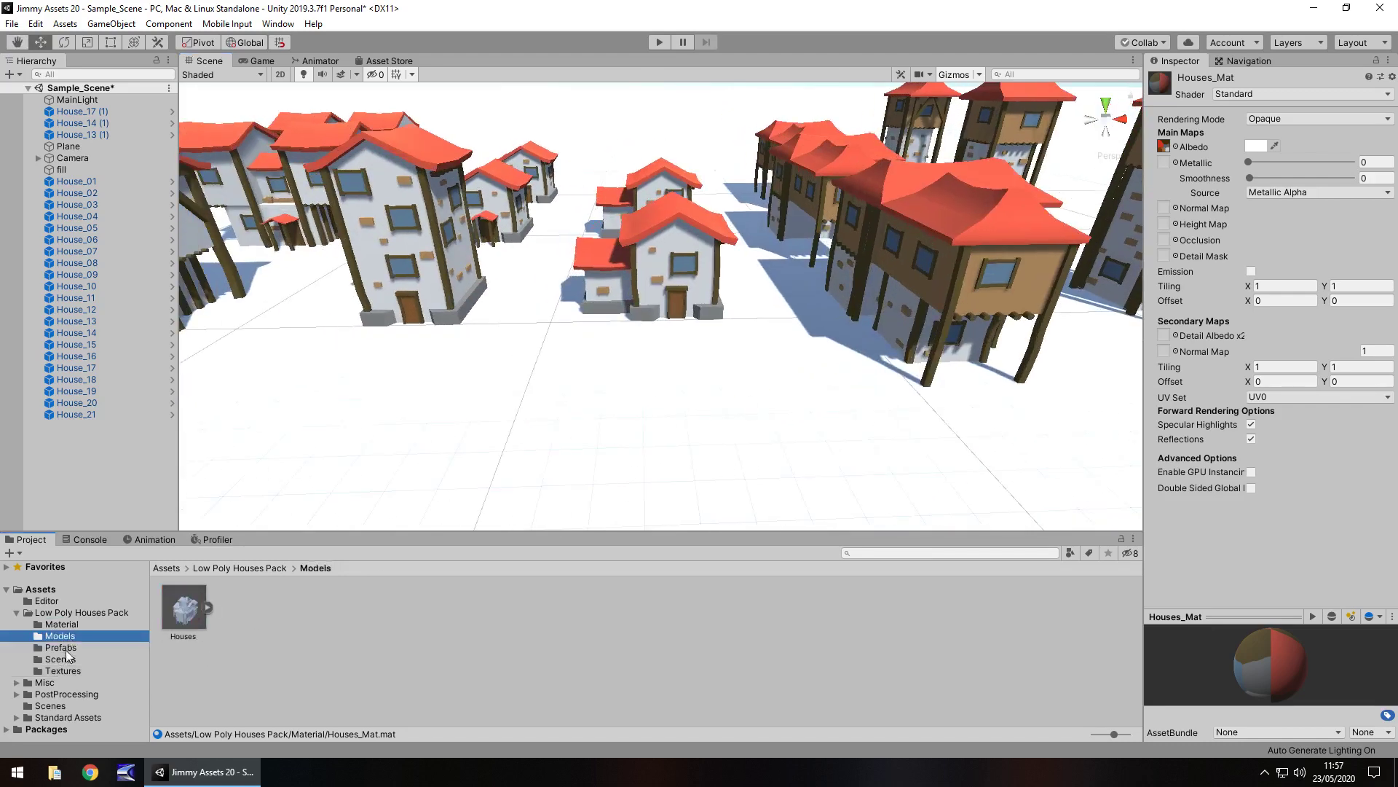
pyautogui.click(63, 648)
pyautogui.click(63, 659)
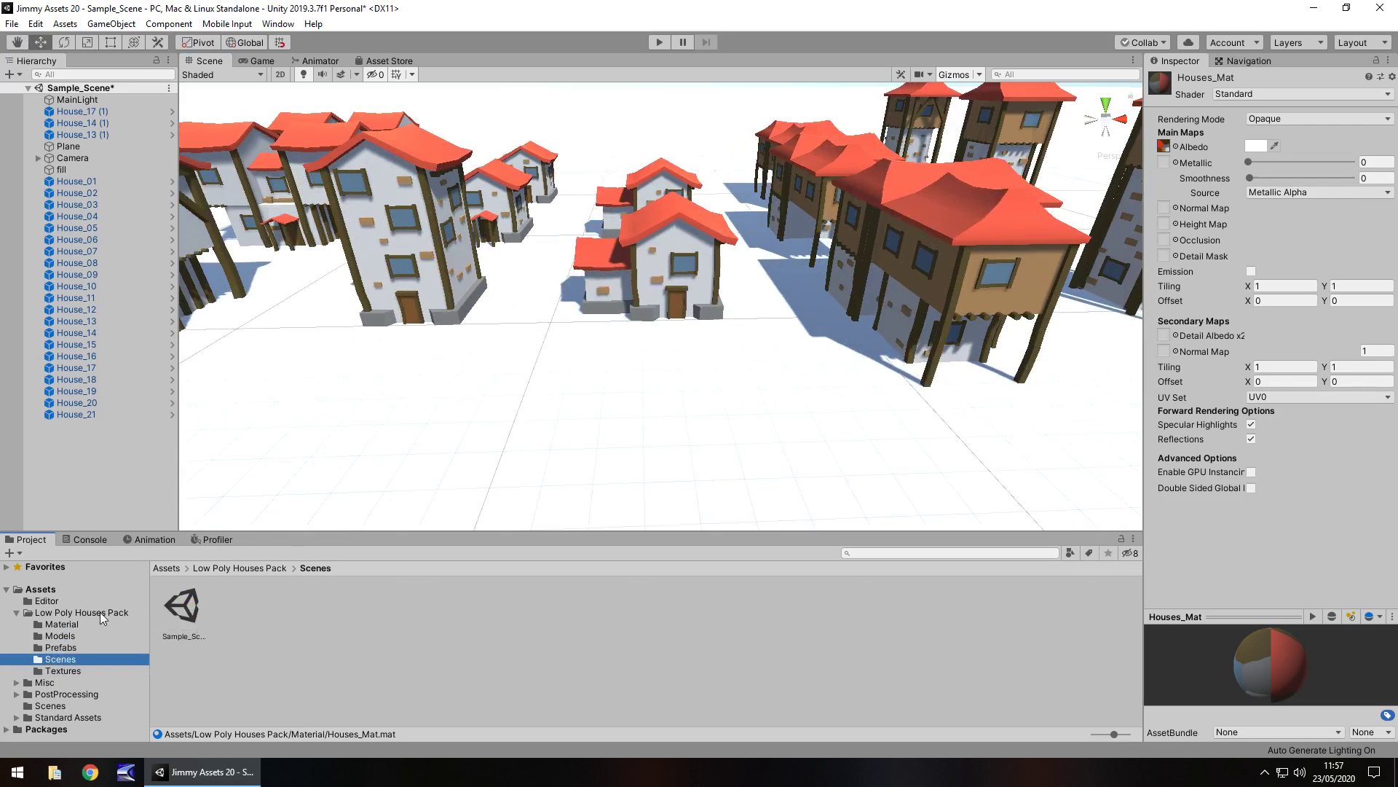
# Survey the whole sample village again, from the brown pillared houses across to the white timber-framed house with the small porch
pyautogui.moveTo(411, 348); pyautogui.dragTo(1123, 431, button='middle')
pyautogui.moveTo(501, 387); pyautogui.dragTo(968, 410, button='middle')
pyautogui.moveTo(578, 421); pyautogui.dragTo(578, 422, button='right')
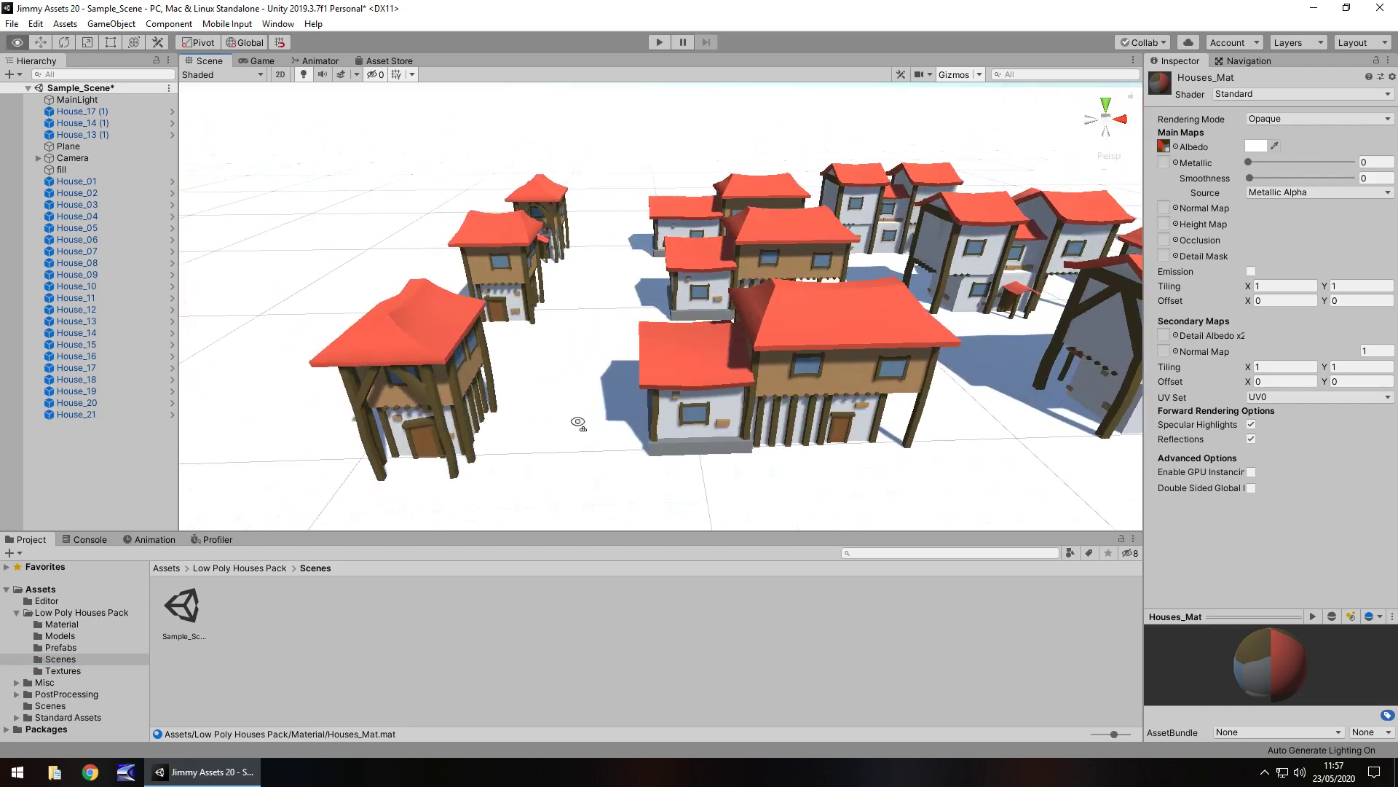
pyautogui.keyDown('alt'); pyautogui.moveTo(578, 422); pyautogui.dragTo(733, 418); pyautogui.keyUp('alt')
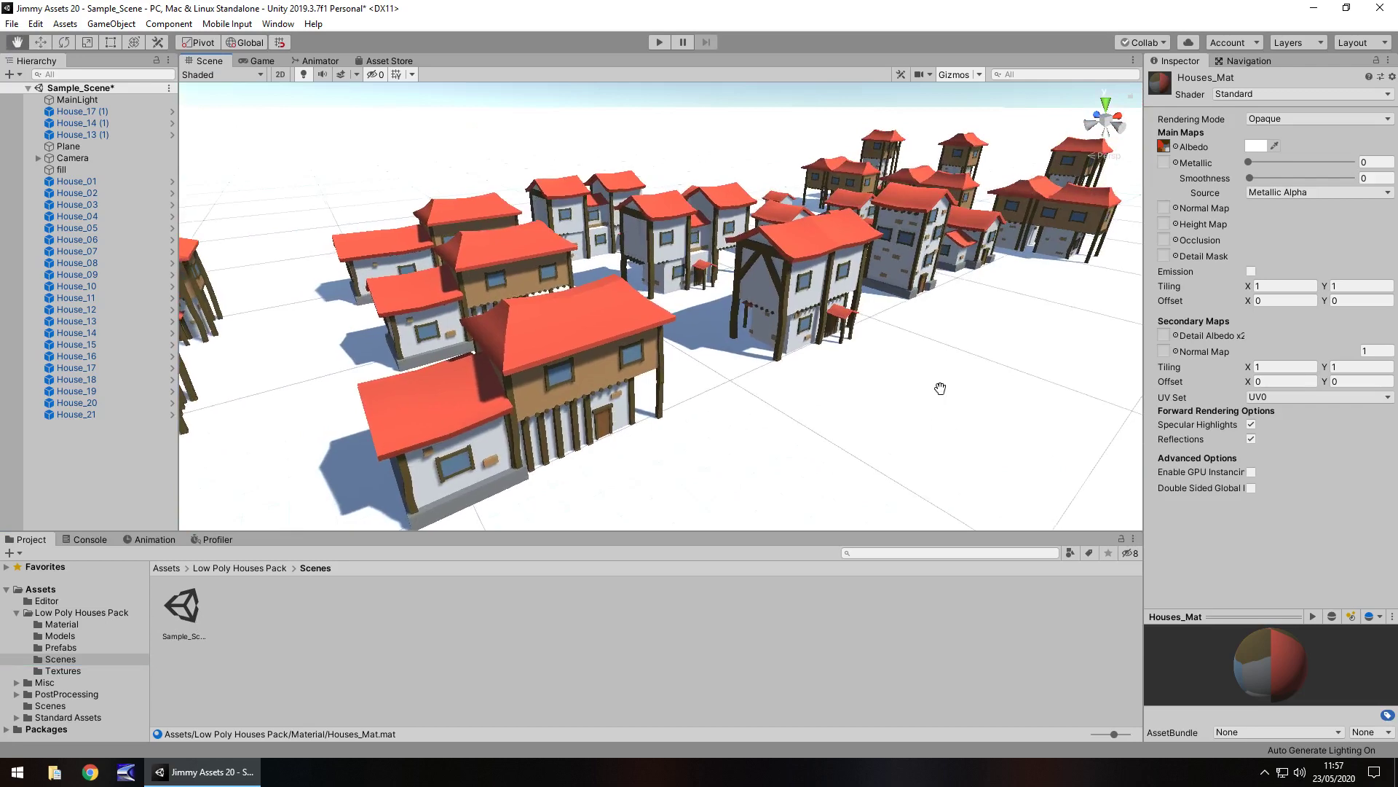
pyautogui.moveTo(941, 388); pyautogui.dragTo(864, 340, button='middle')
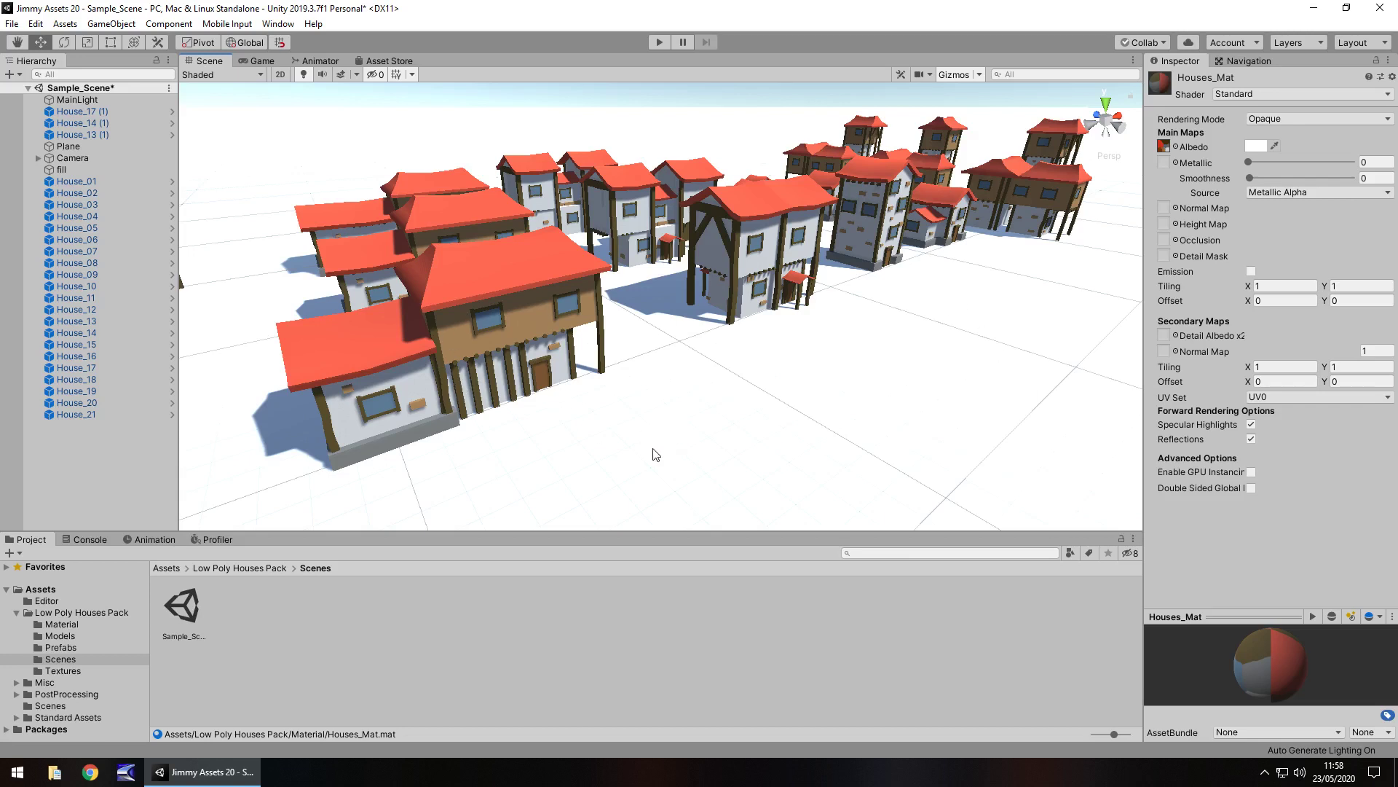
pyautogui.moveTo(541, 387); pyautogui.dragTo(520, 474, button='middle')
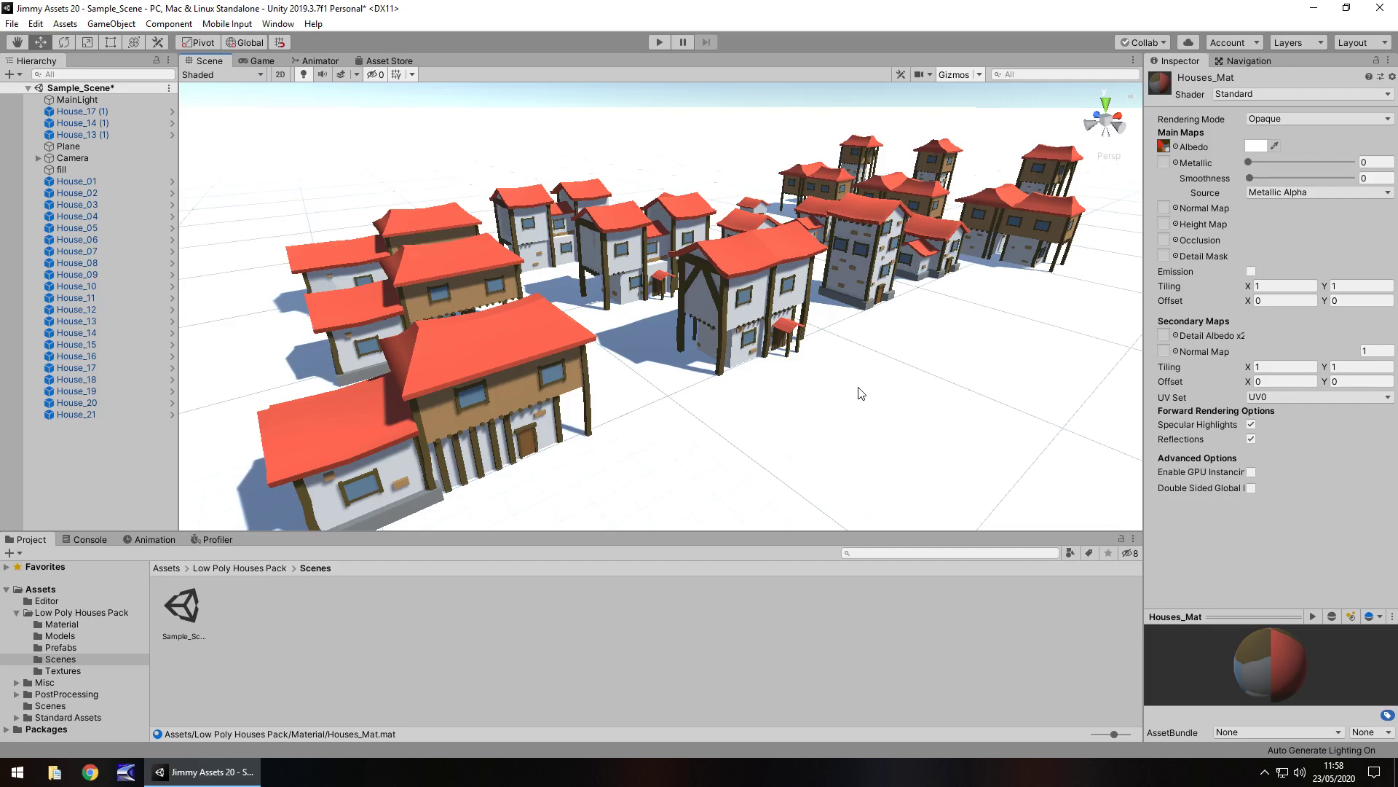
pyautogui.keyDown('alt'); pyautogui.moveTo(958, 311); pyautogui.dragTo(597, 473); pyautogui.keyUp('alt')
pyautogui.keyDown('alt'); pyautogui.moveTo(820, 382); pyautogui.dragTo(594, 390); pyautogui.keyUp('alt')
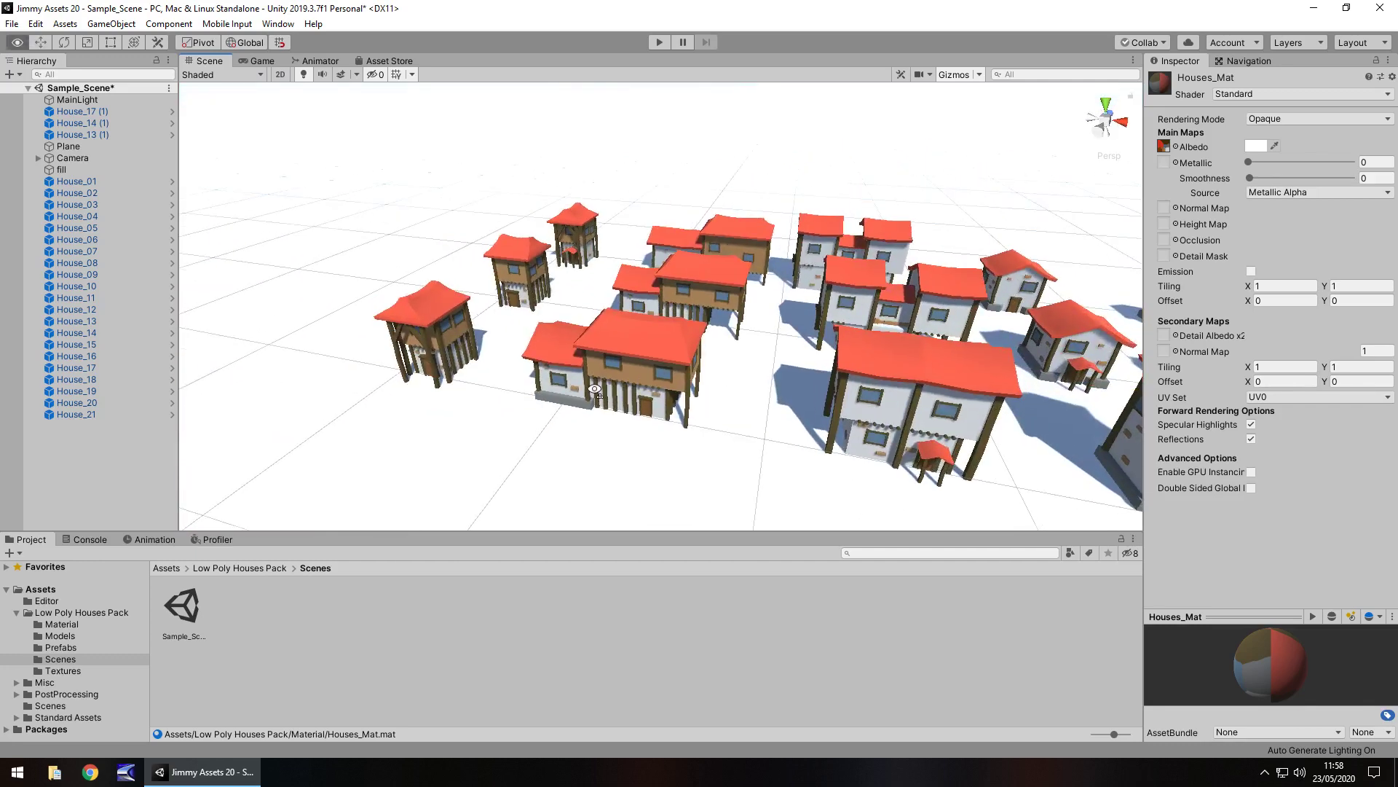
pyautogui.moveTo(595, 390); pyautogui.dragTo(538, 427, button='right')
pyautogui.moveTo(805, 430); pyautogui.dragTo(254, 402, button='middle')
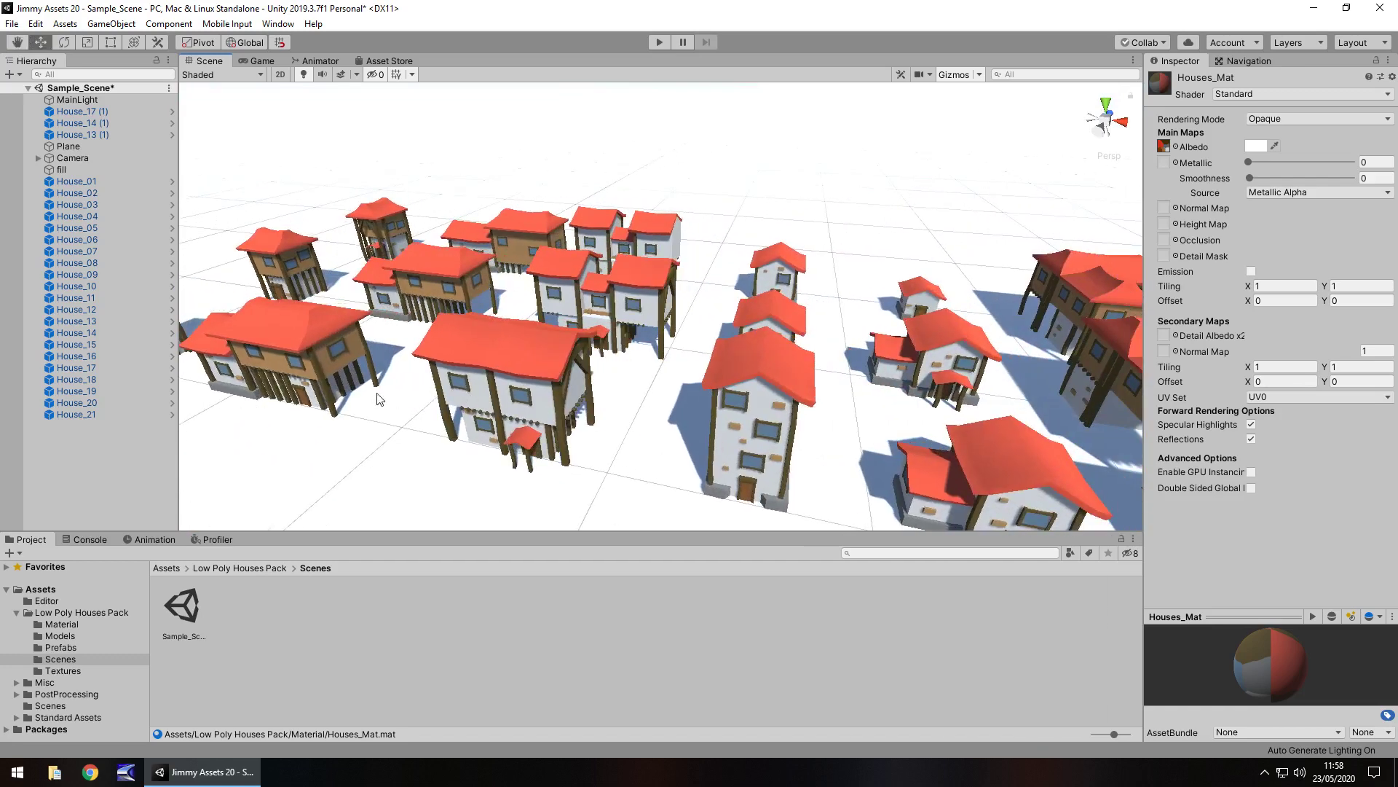
pyautogui.moveTo(377, 399); pyautogui.dragTo(531, 371, button='right')
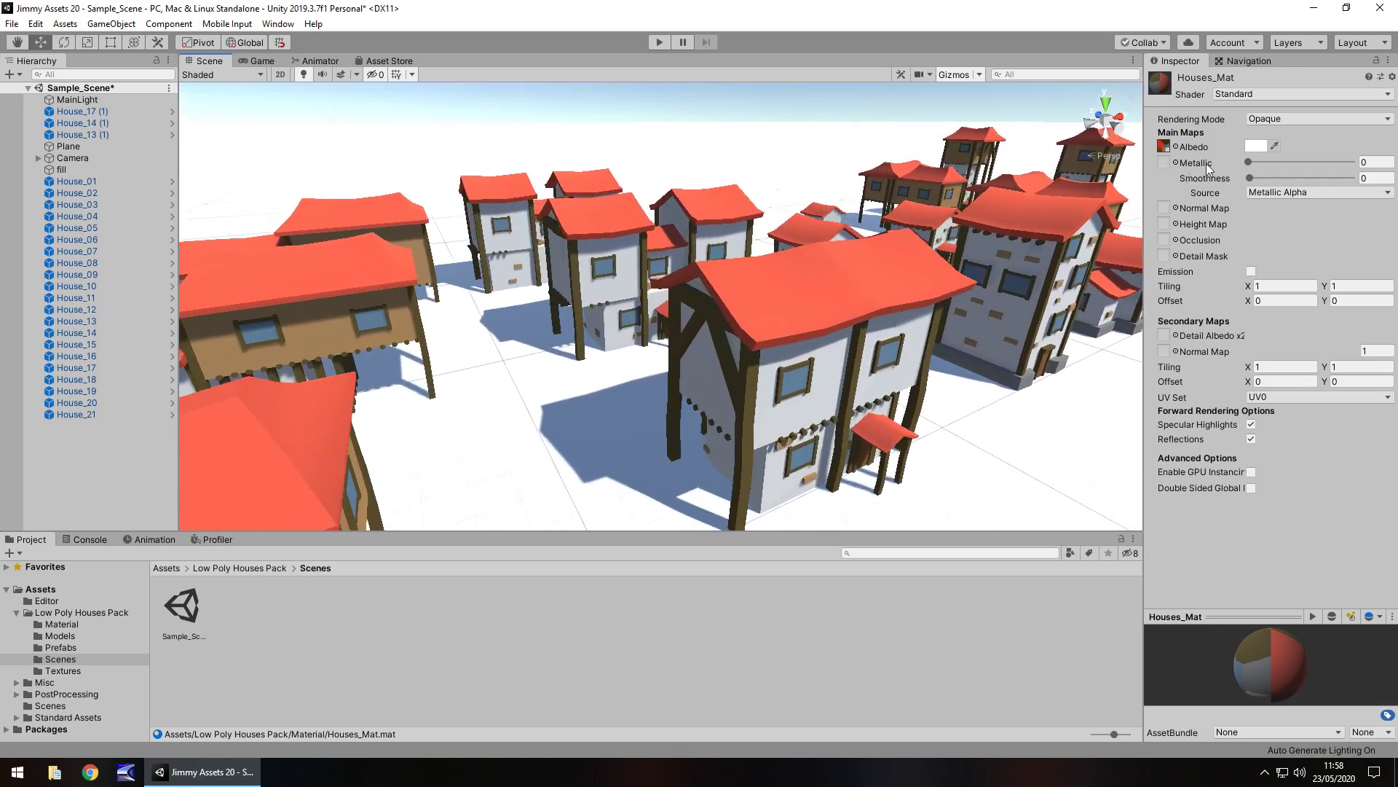